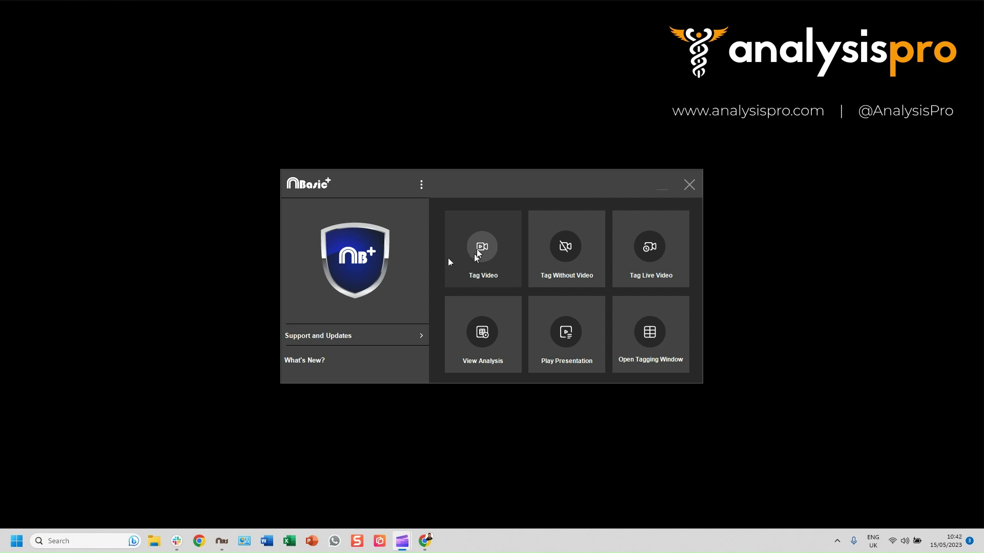
# - Choose Port Vs Carbury 14.03.2023 as the match video to tag
pyautogui.click(475, 252)
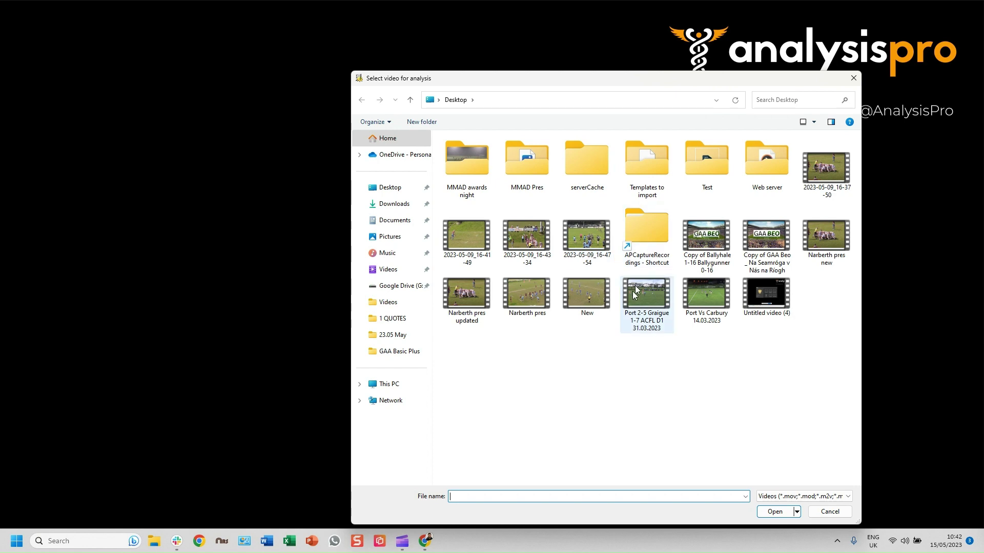
pyautogui.doubleClick(701, 296)
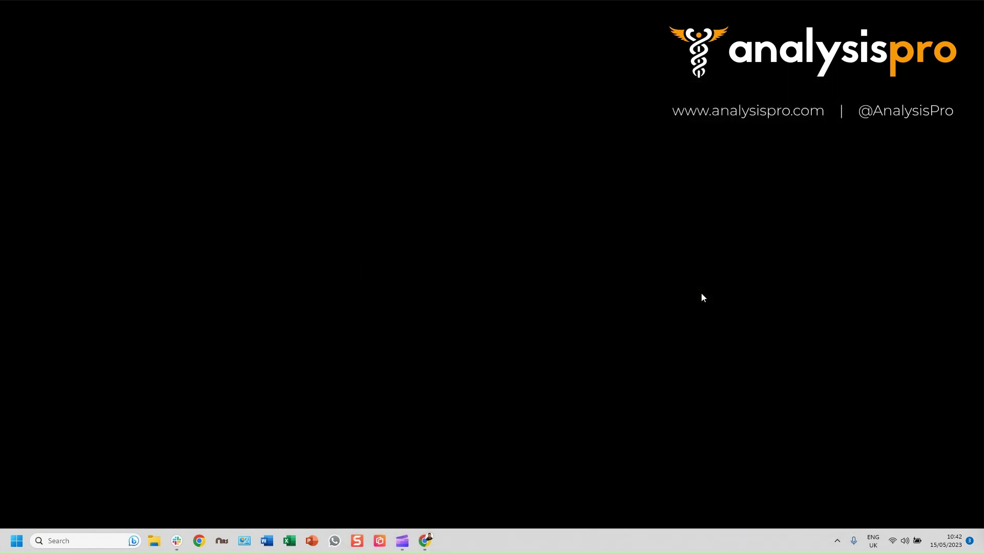
# - Start a new analysis, play the match, then pause it and scrub back to 01:32
pyautogui.click(539, 249)
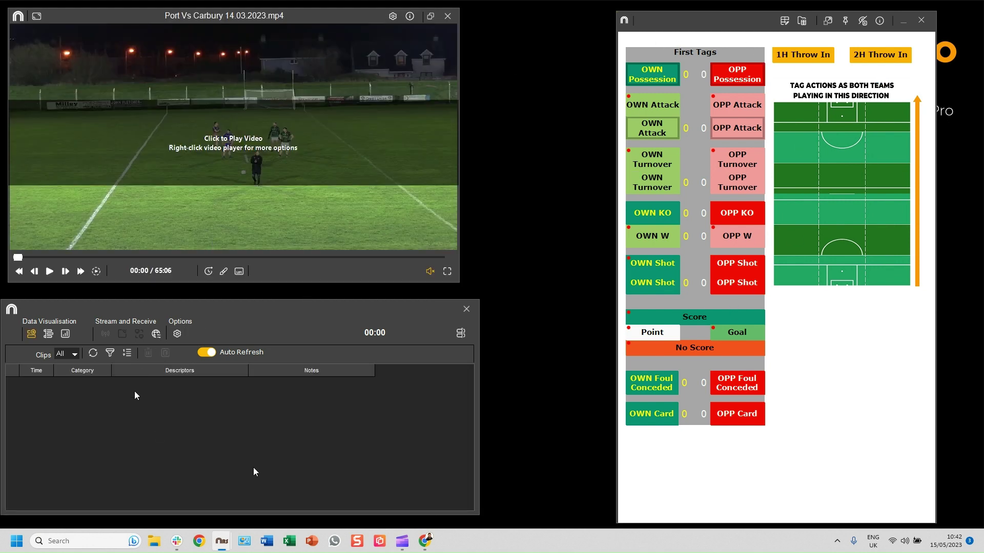
pyautogui.click(186, 206)
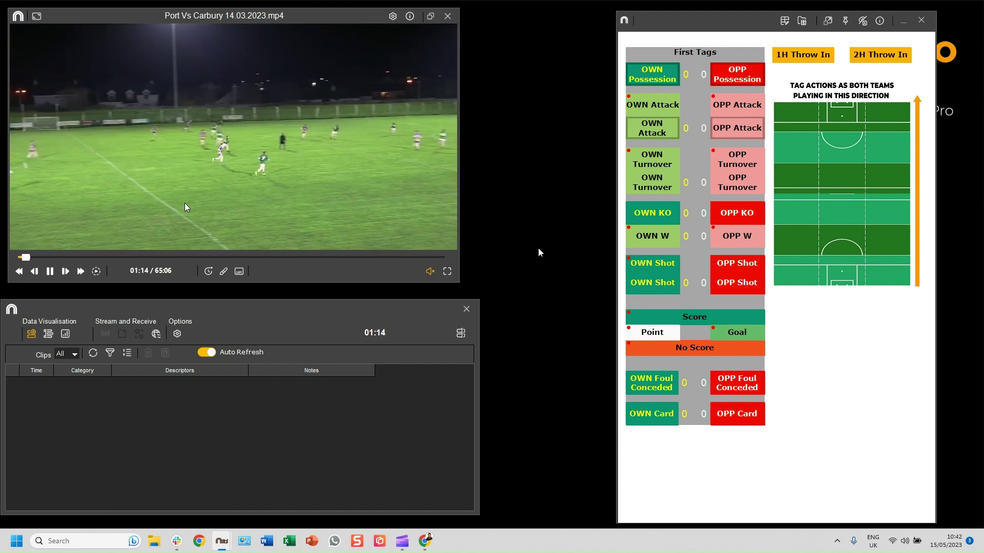
pyautogui.press('Left')
pyautogui.press('Left')
pyautogui.press('Left')
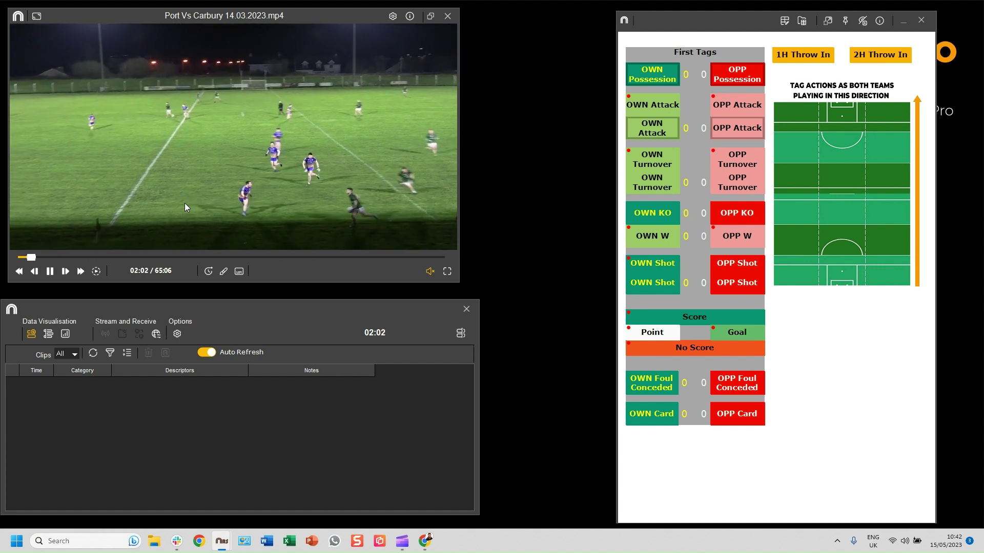
pyautogui.press('space')
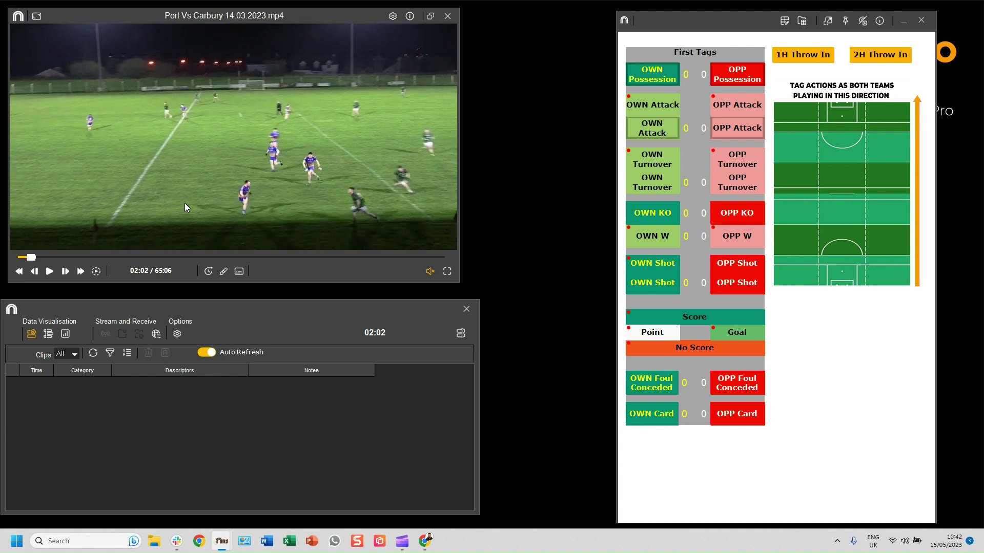
pyautogui.moveTo(39, 259)
pyautogui.mouseDown()
pyautogui.moveTo(71, 258)
pyautogui.moveTo(29, 260)
pyautogui.mouseUp()
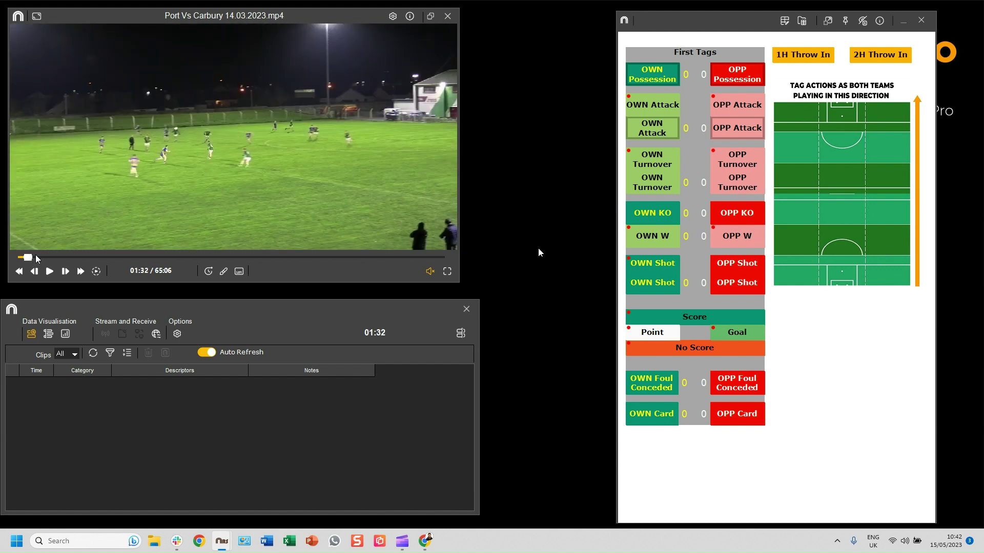
pyautogui.click(392, 16)
pyautogui.click(378, 15)
pyautogui.click(392, 17)
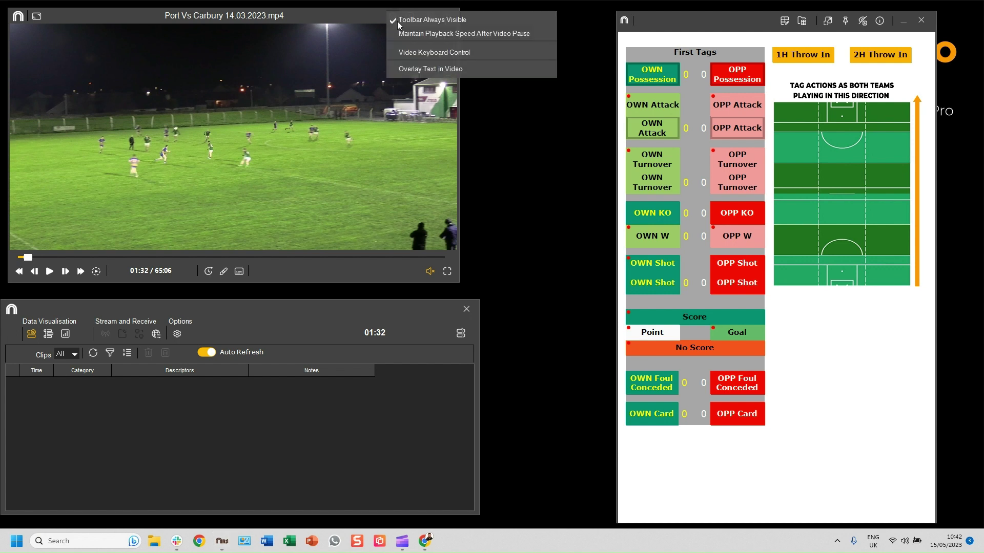
pyautogui.click(408, 53)
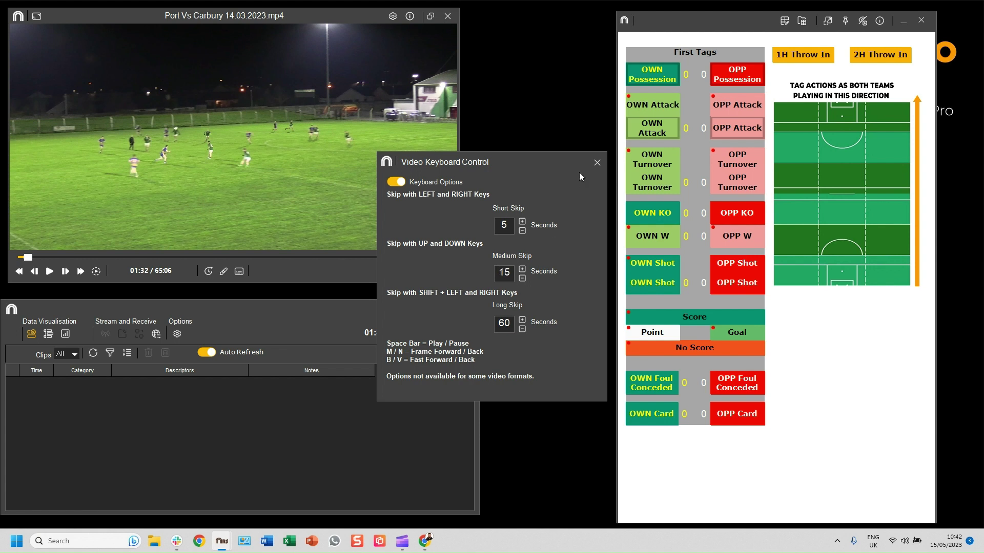
pyautogui.click(596, 163)
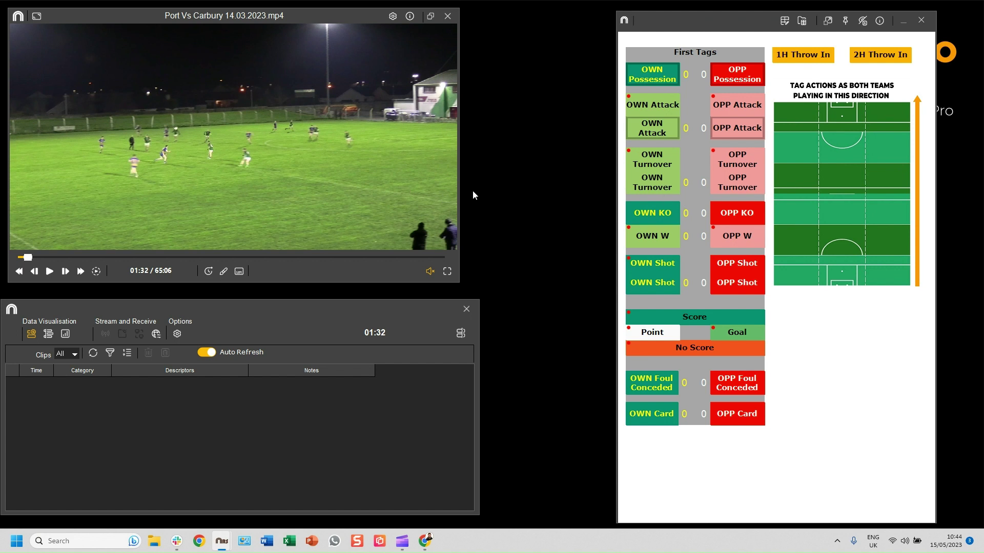
# - Tag the 1H Throw In, an OWN Possession ending in OWN Turnover, and an OPP Possession
pyautogui.click(388, 180)
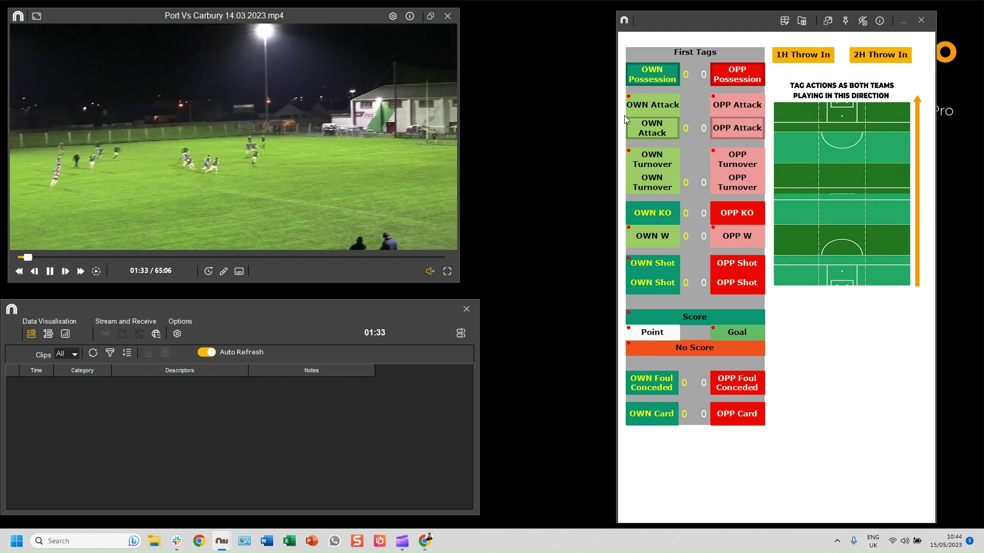
pyautogui.click(801, 54)
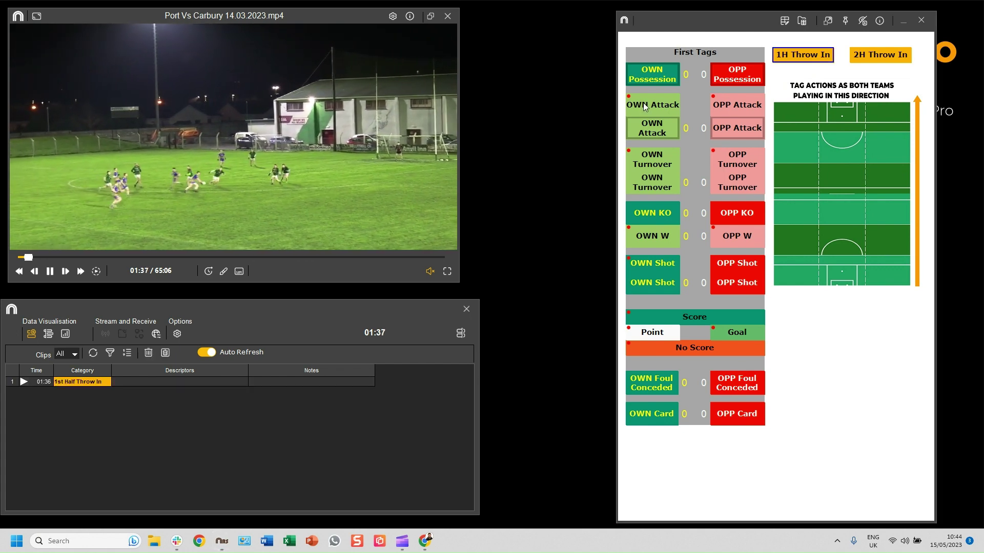
pyautogui.click(645, 72)
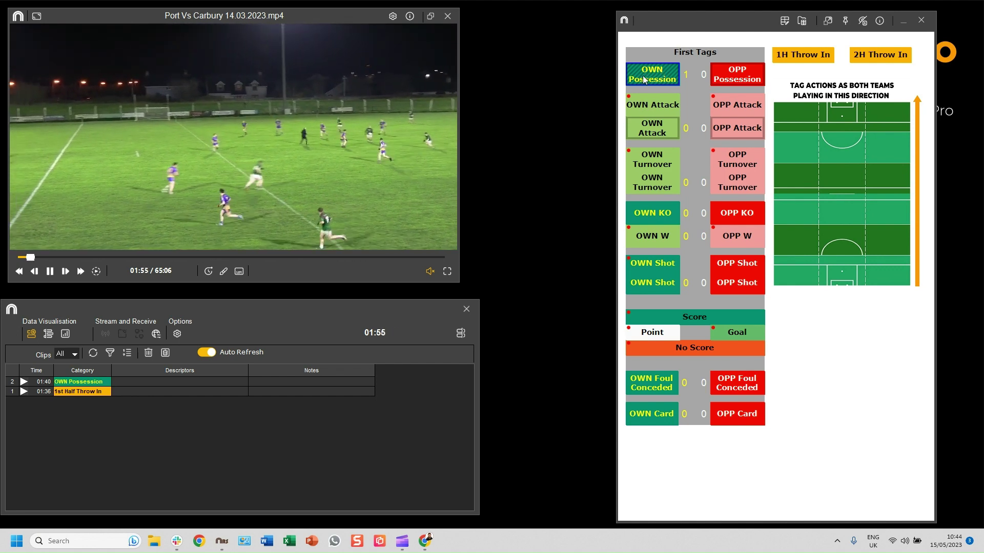
pyautogui.click(652, 154)
pyautogui.click(650, 187)
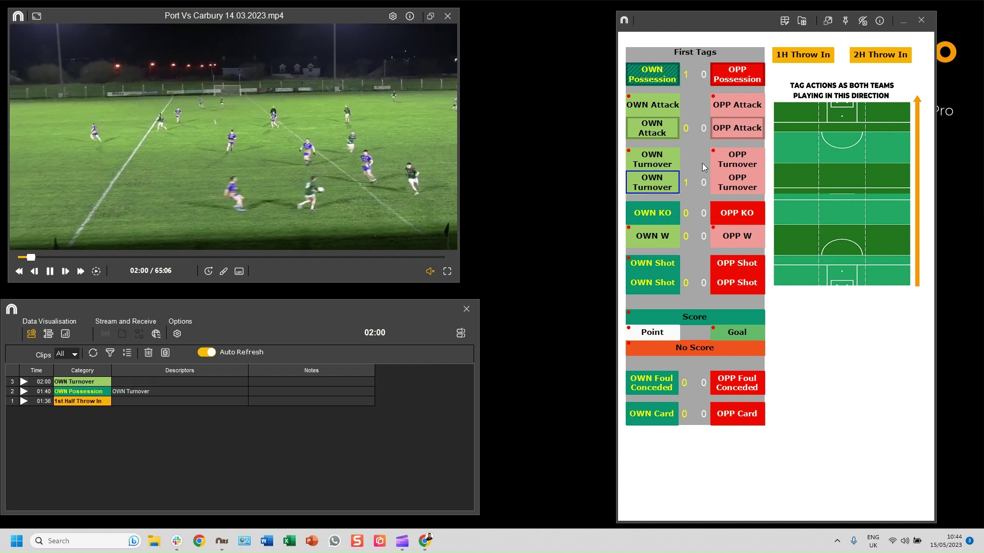
pyautogui.click(740, 79)
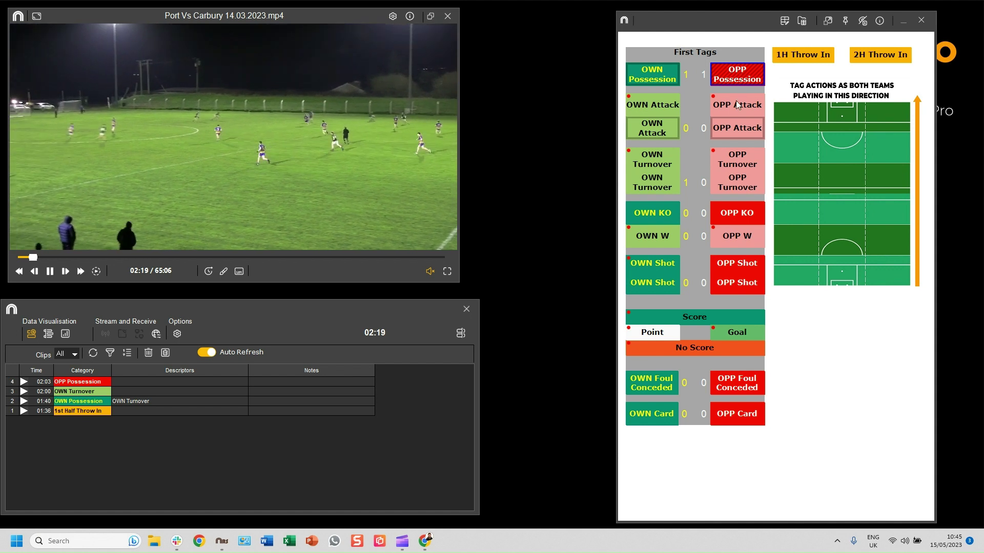
# - Tag an OPP Turnover, a new OWN Possession reaching OWN Attack, and an OWN Shot
pyautogui.click(739, 156)
pyautogui.click(740, 187)
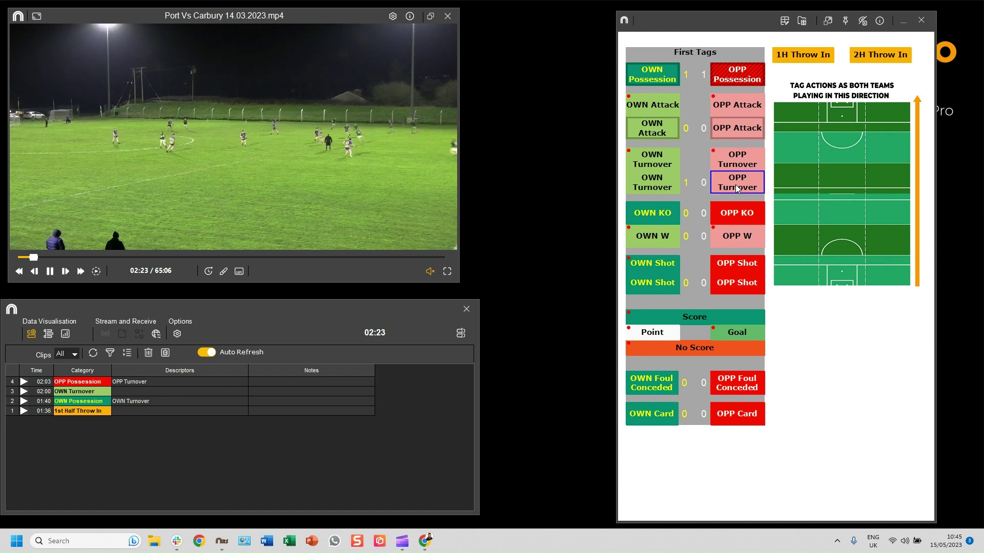
pyautogui.click(649, 77)
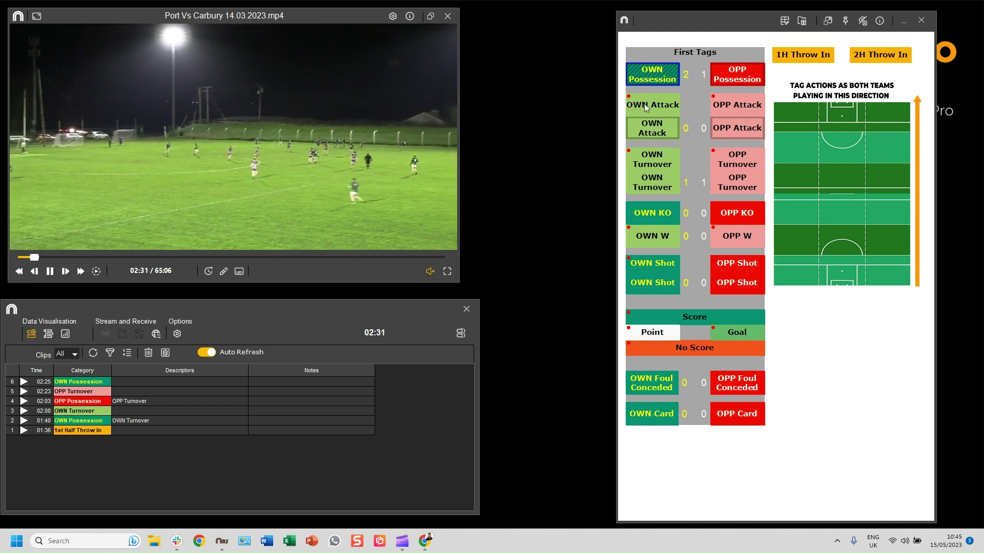
pyautogui.click(644, 104)
pyautogui.click(650, 128)
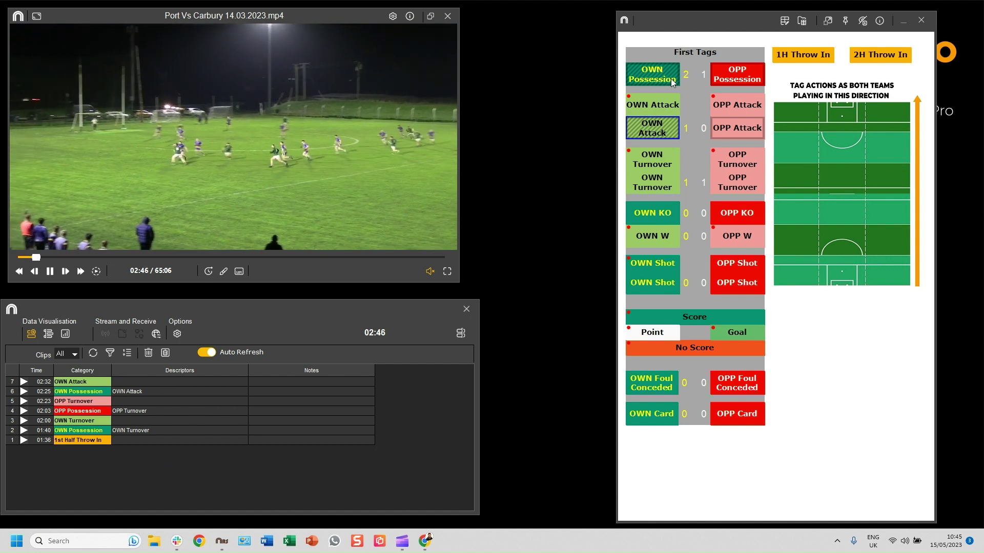
pyautogui.click(651, 281)
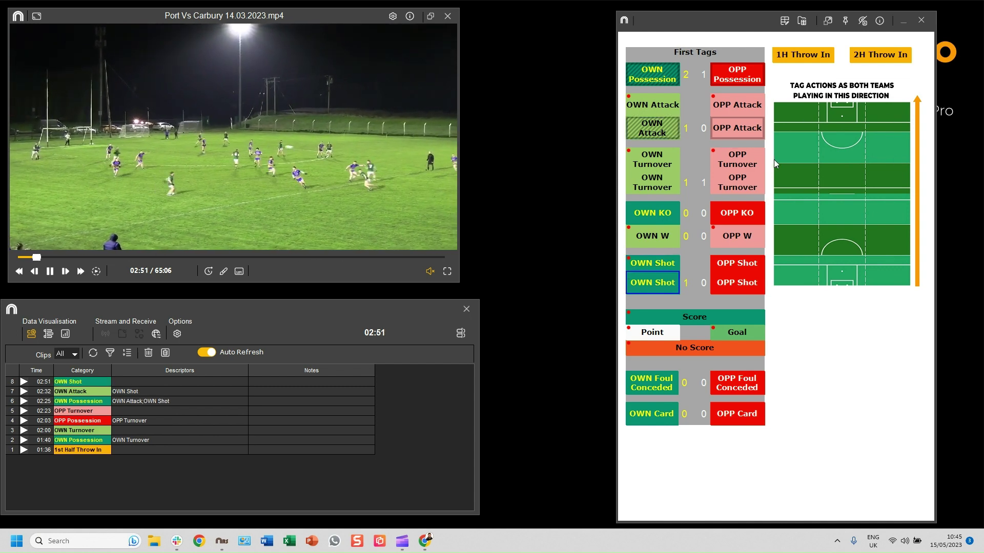
# - Describe the own shot as a Point from 45 to 20 R, then tag the next OPP KO
pyautogui.click(878, 153)
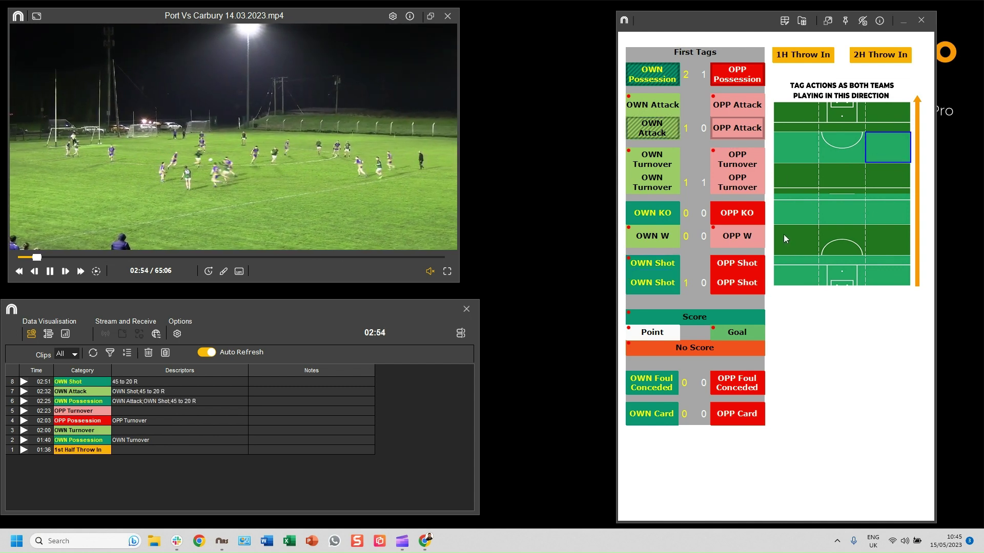
pyautogui.click(697, 316)
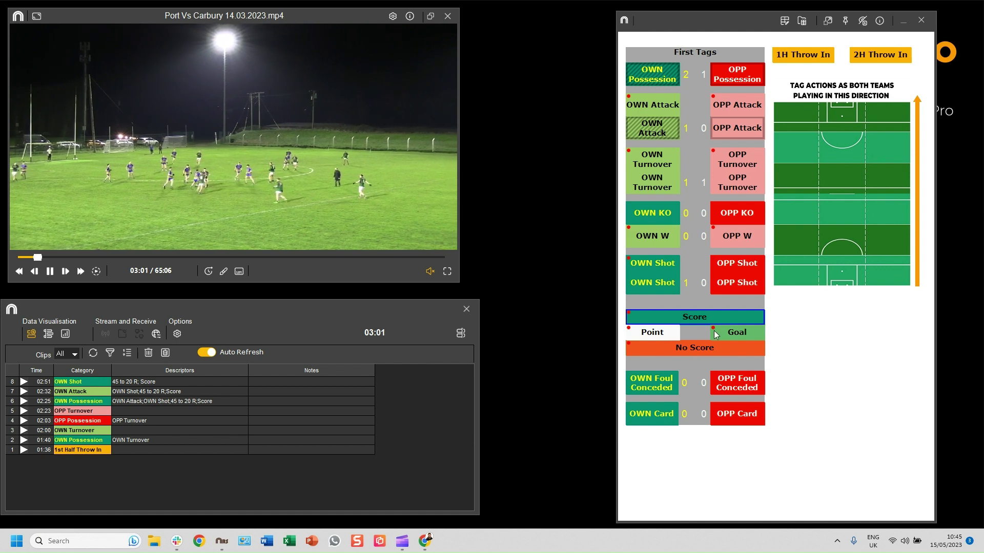
pyautogui.click(664, 334)
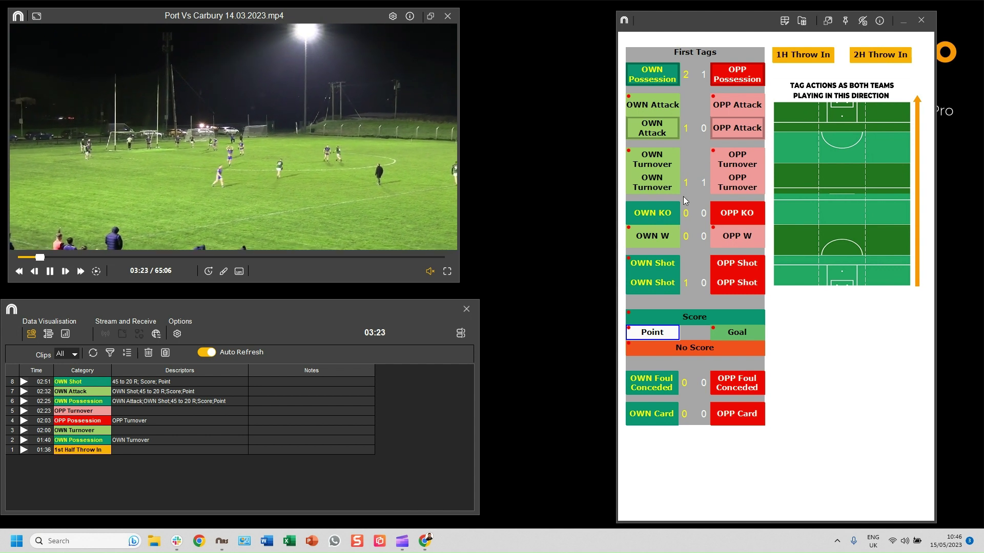
pyautogui.click(730, 211)
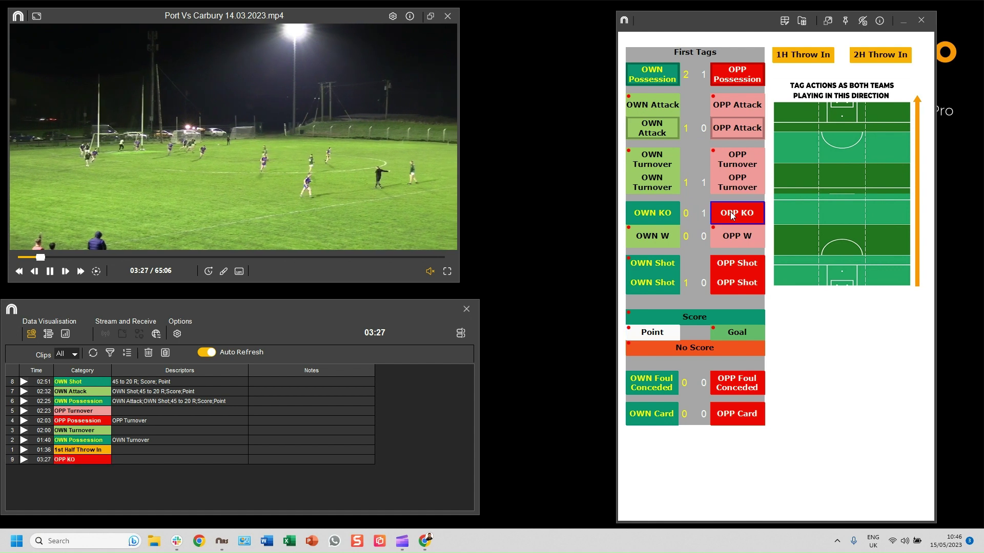
# - Mark the kickout Half to 45 C won by the opposition, then tag their possession and attack ending in turnover
pyautogui.click(837, 177)
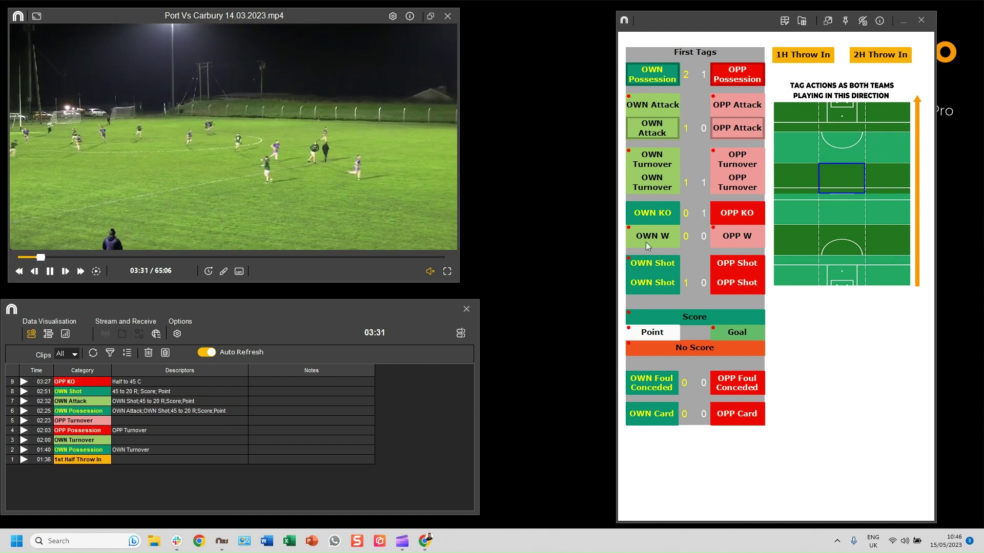
pyautogui.click(731, 237)
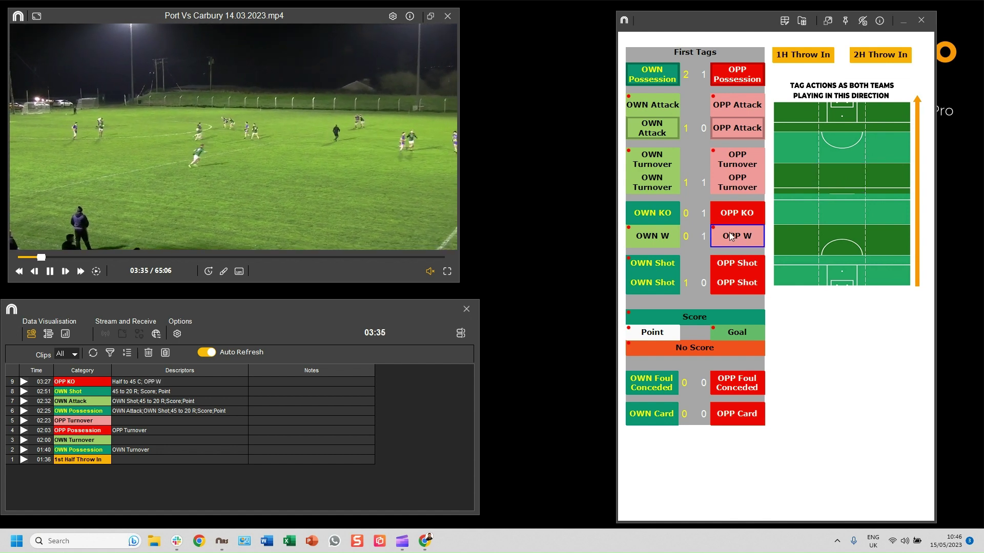
pyautogui.click(730, 81)
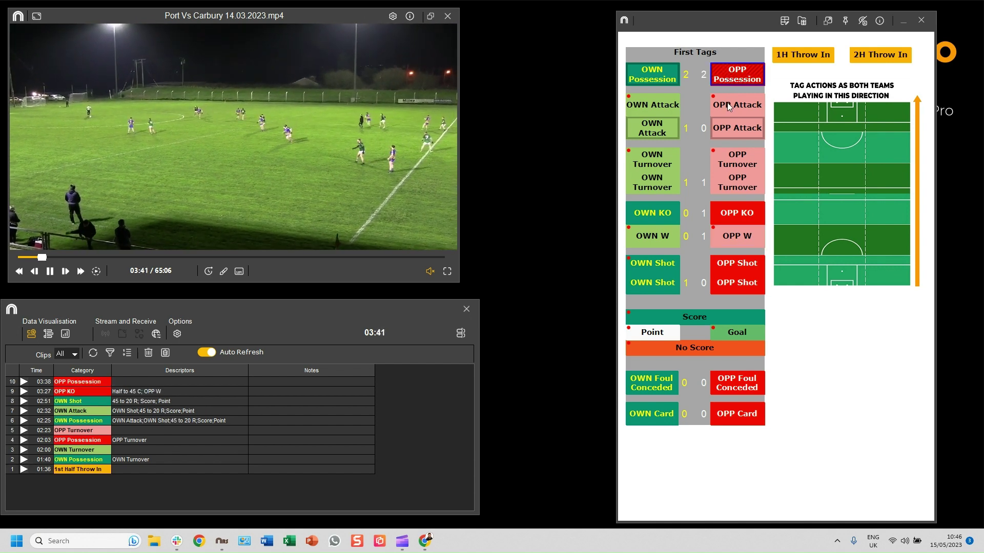
pyautogui.click(726, 130)
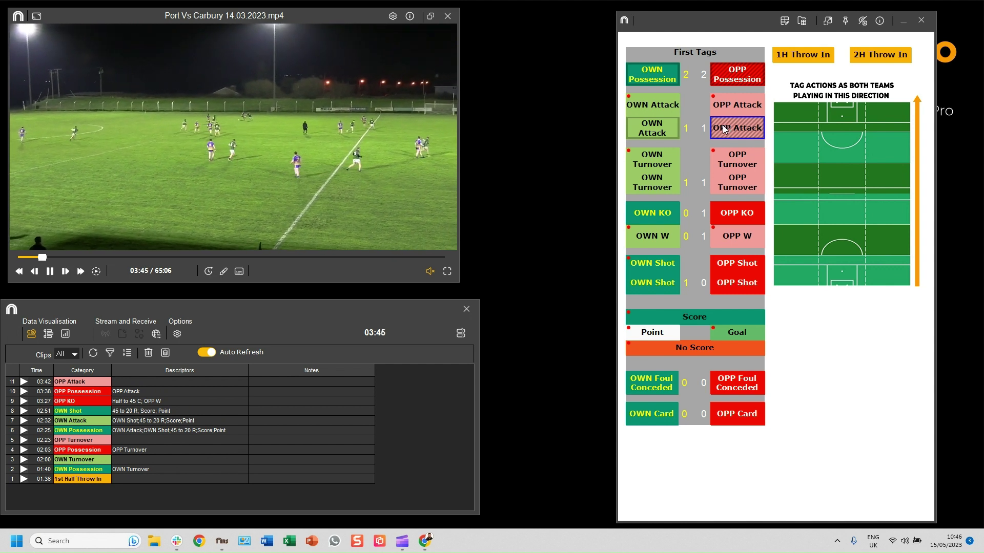
pyautogui.click(733, 162)
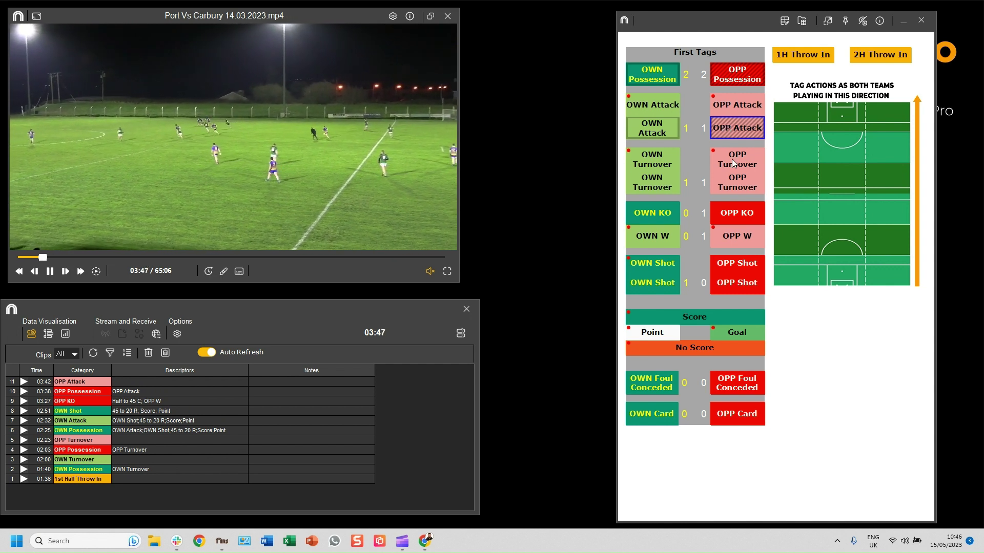
pyautogui.click(733, 188)
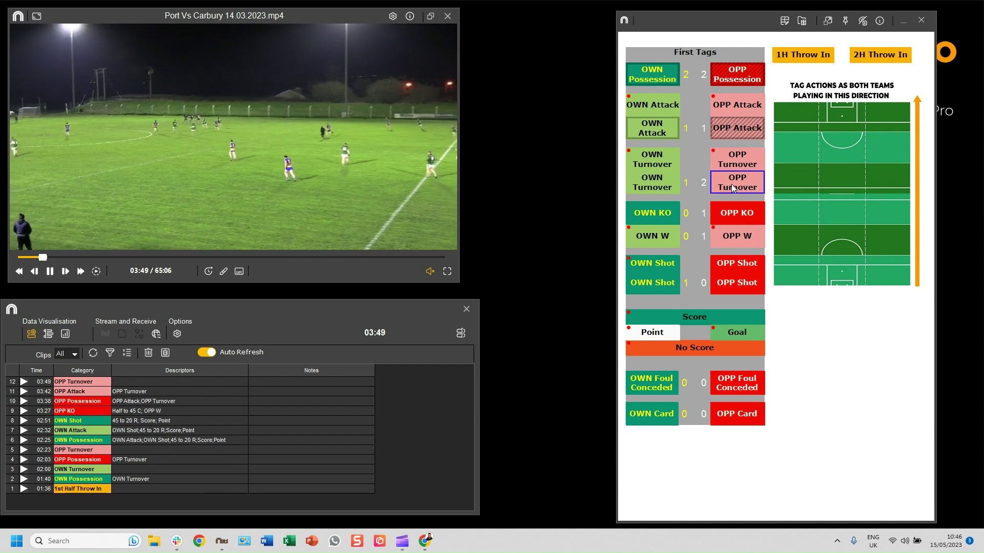
# - Tag OWN Possession, OWN Attack and our 04:01 turnover, then OPP Possession, OPP Attack and OPP Shot
pyautogui.click(647, 69)
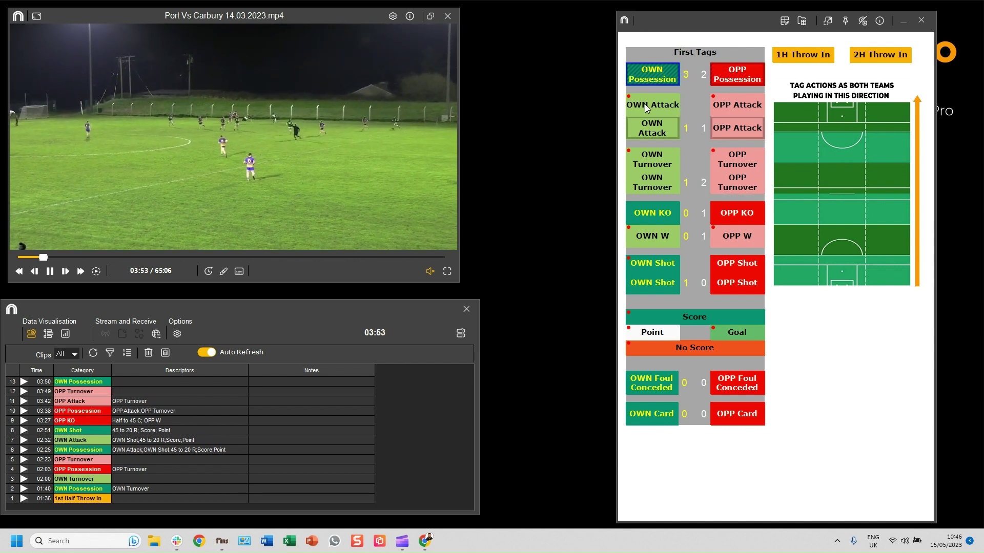
pyautogui.click(647, 129)
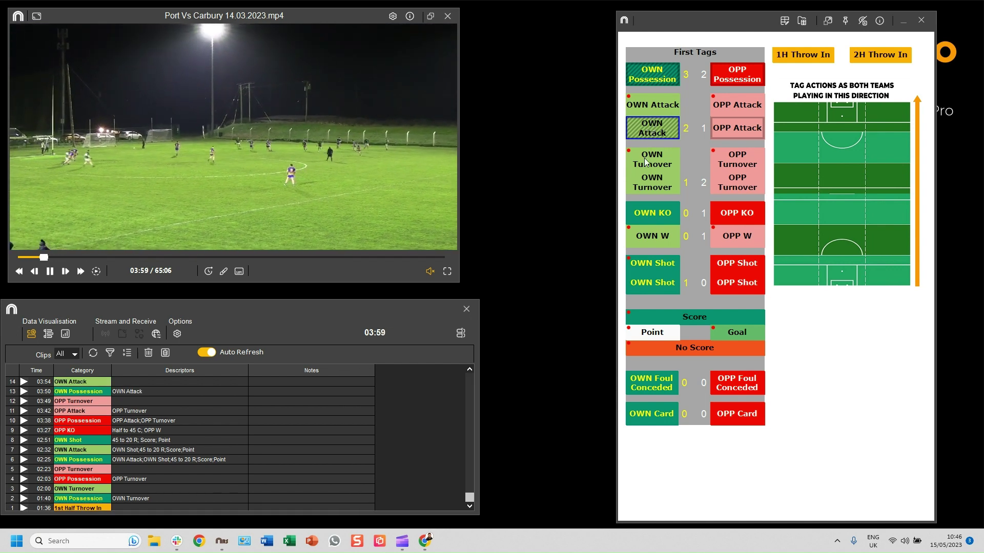
pyautogui.click(656, 185)
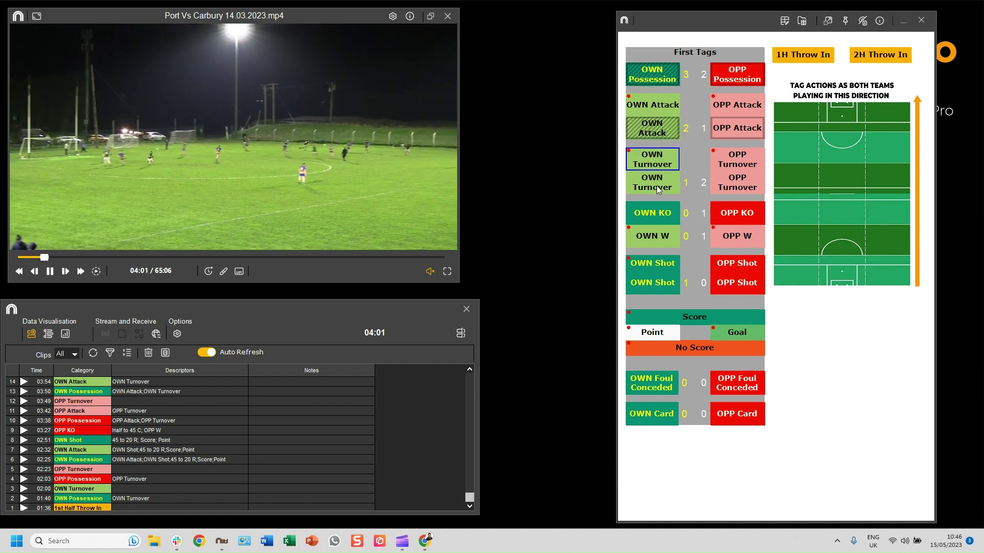
pyautogui.click(733, 78)
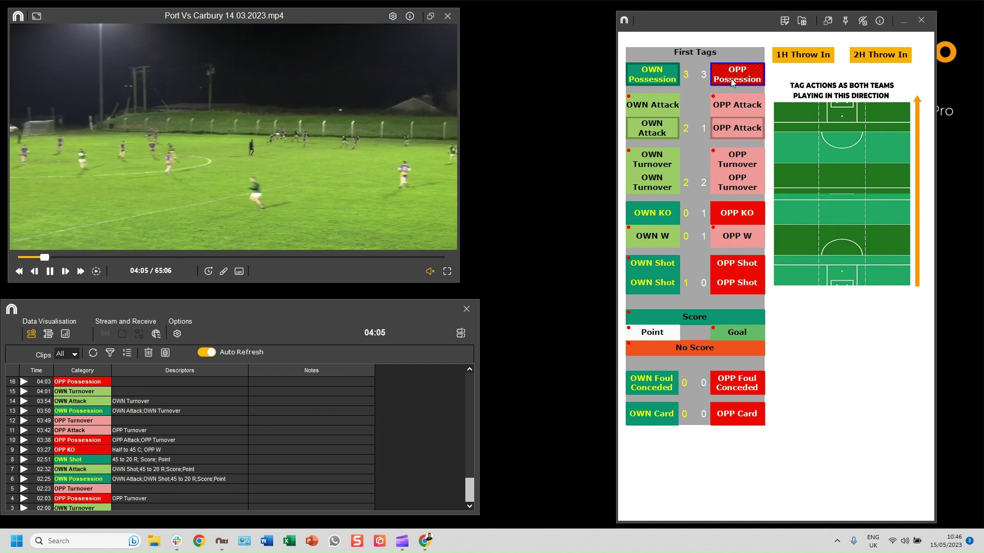
pyautogui.click(730, 128)
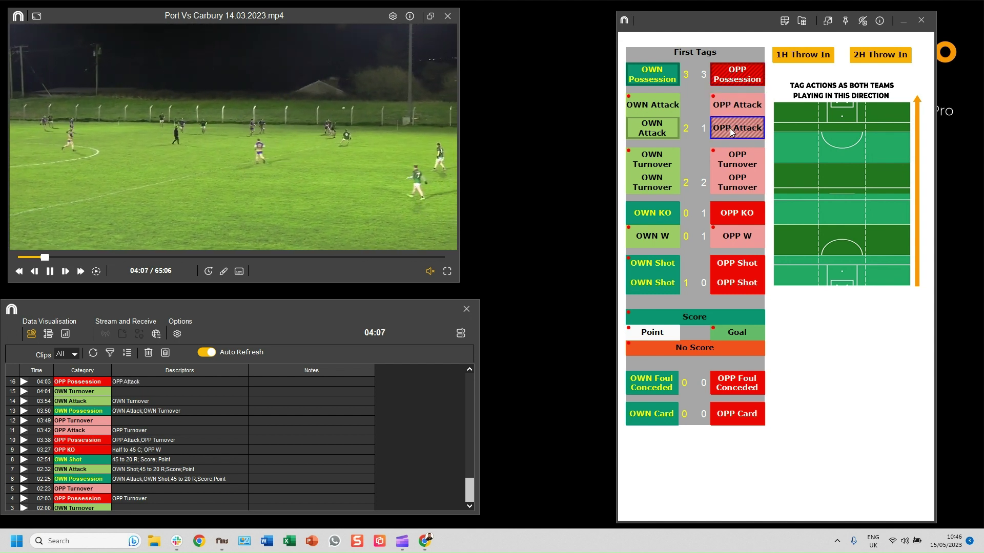
pyautogui.click(724, 262)
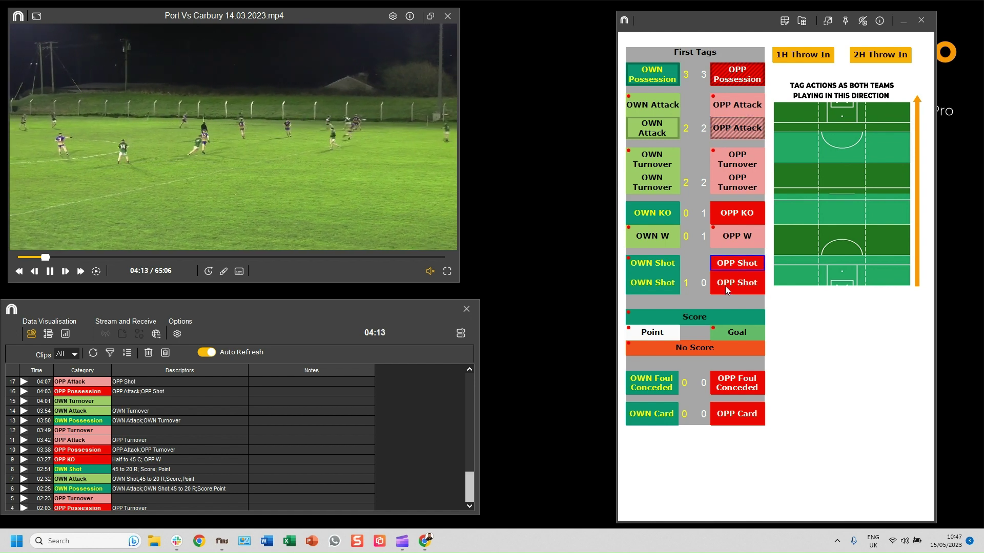
pyautogui.click(725, 286)
# - Record the opposition shot as a Goal from Half to 45 R
pyautogui.click(890, 183)
pyautogui.click(699, 322)
pyautogui.click(741, 333)
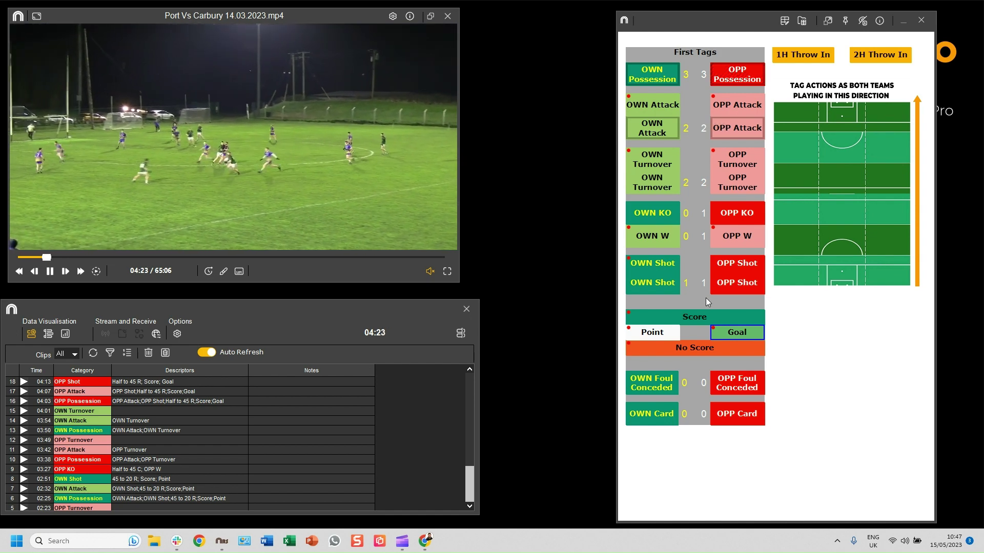
# - Log our kickout landing Half to 45 R, won by us, and a new OWN Possession
pyautogui.press('space')
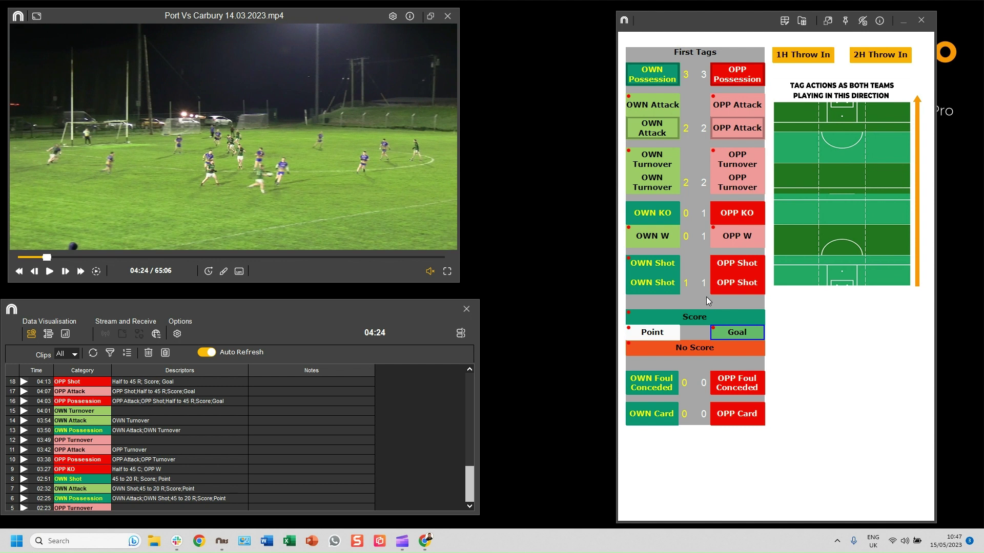
pyautogui.press('space')
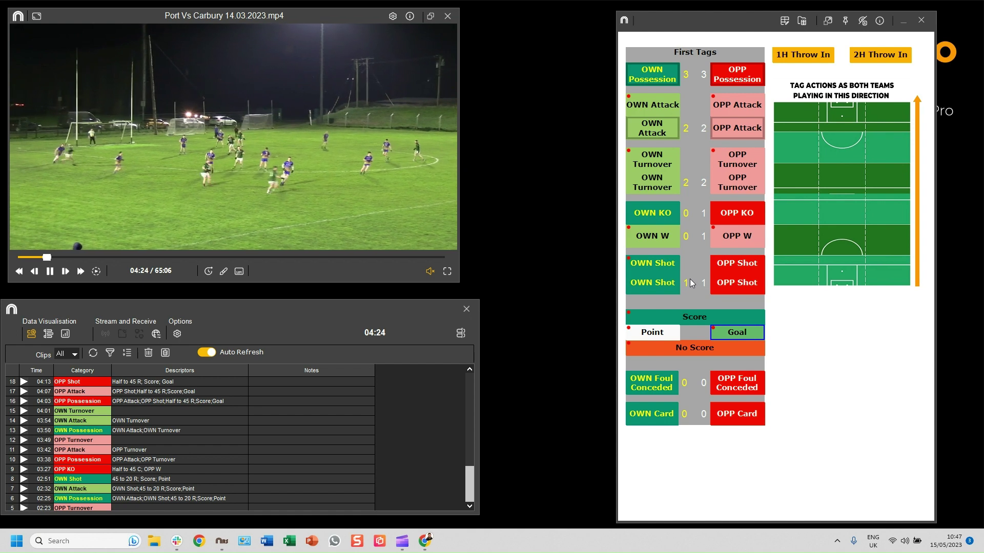
pyautogui.click(666, 218)
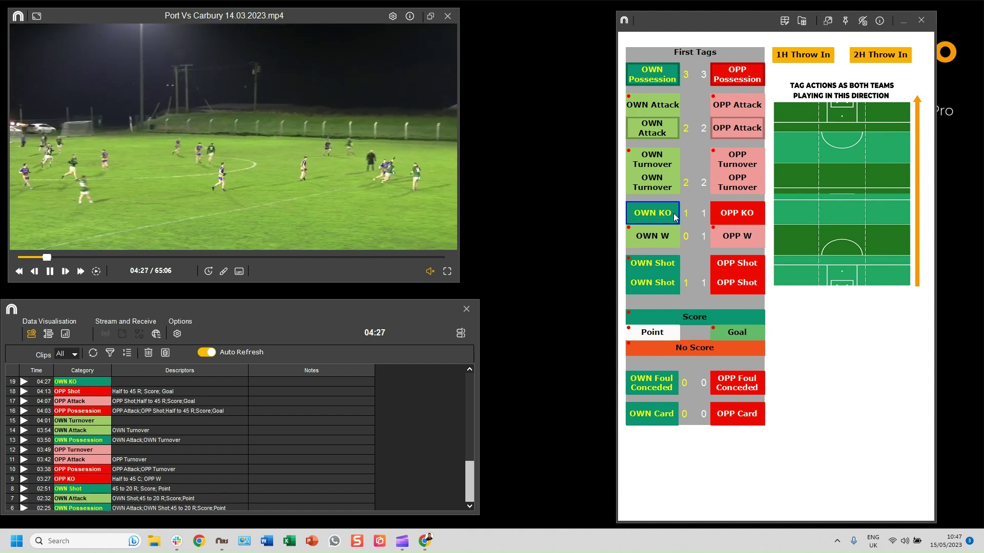
pyautogui.click(896, 176)
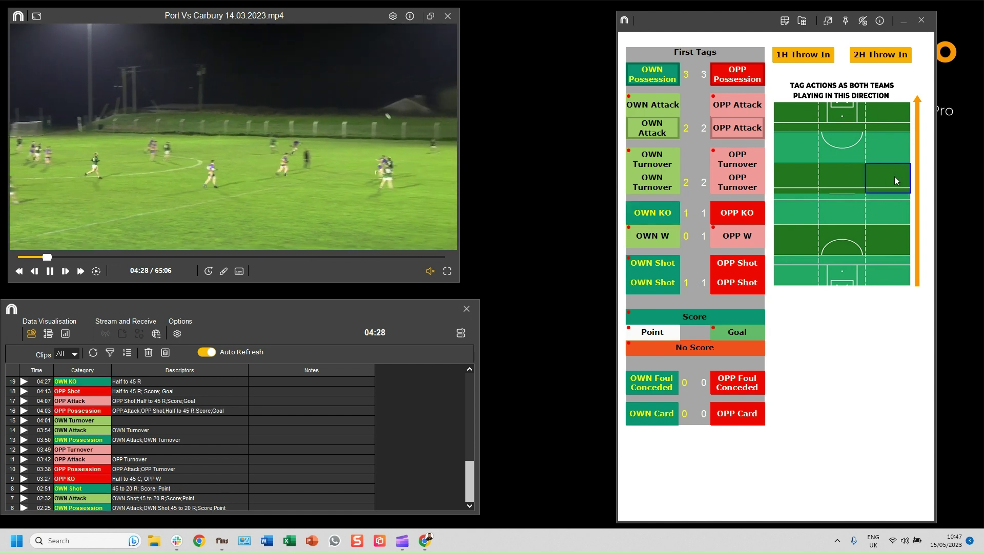
pyautogui.click(654, 239)
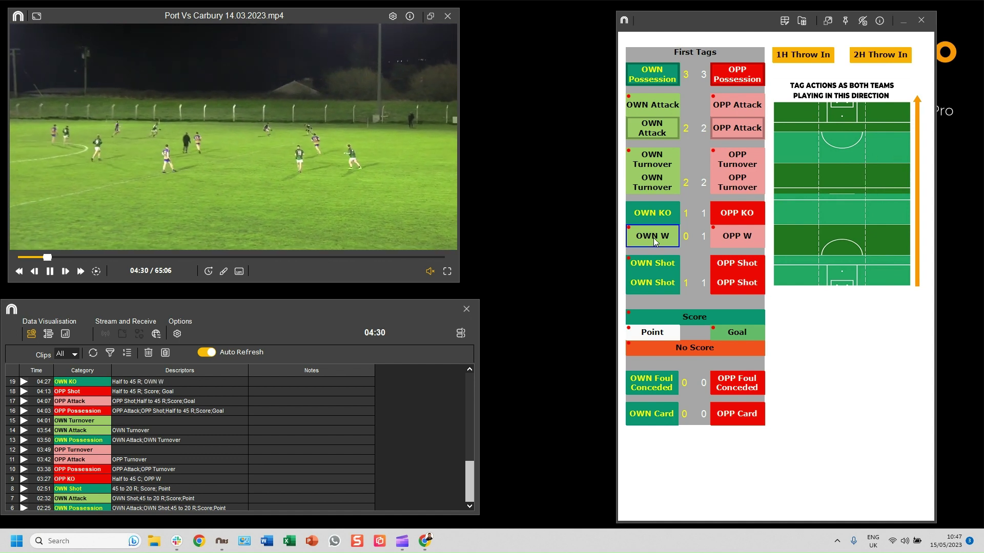
pyautogui.click(660, 75)
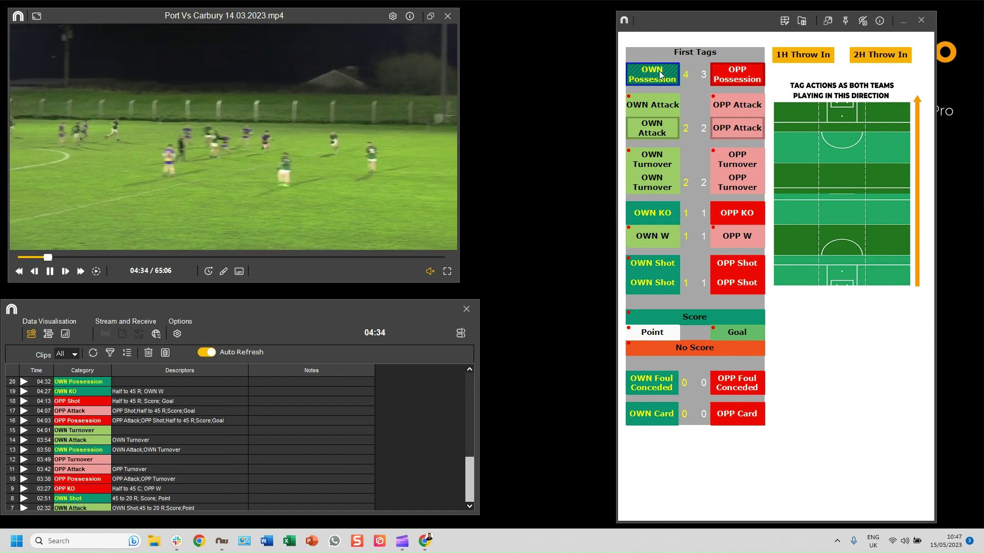
# - Tag our 04:37 attack and a shot from Half to 45 R with No Score
pyautogui.click(656, 105)
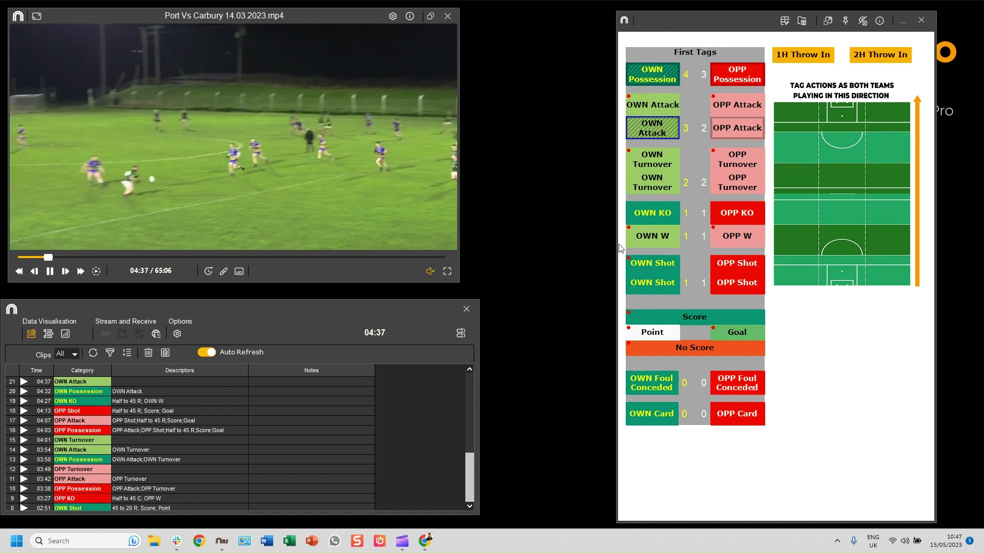
pyautogui.click(656, 265)
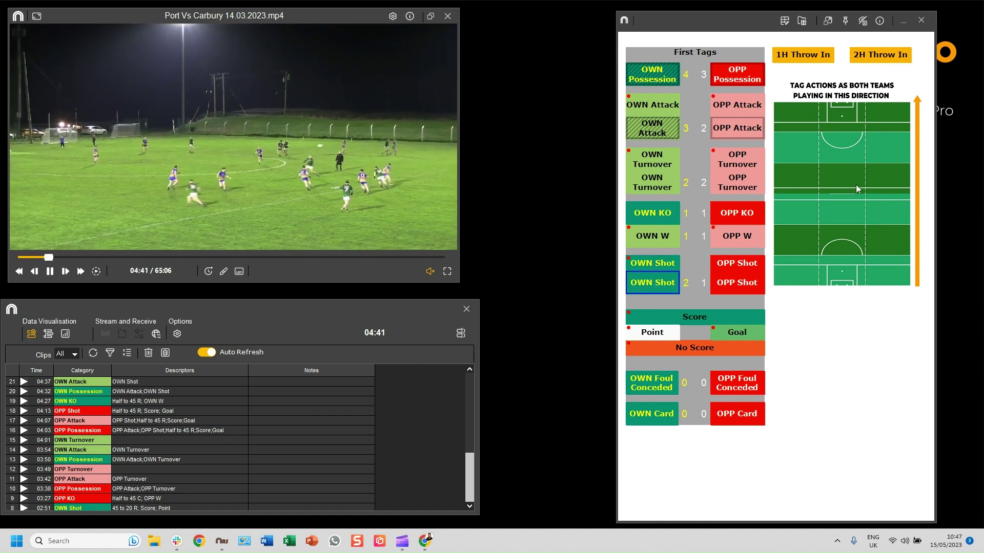
pyautogui.click(877, 182)
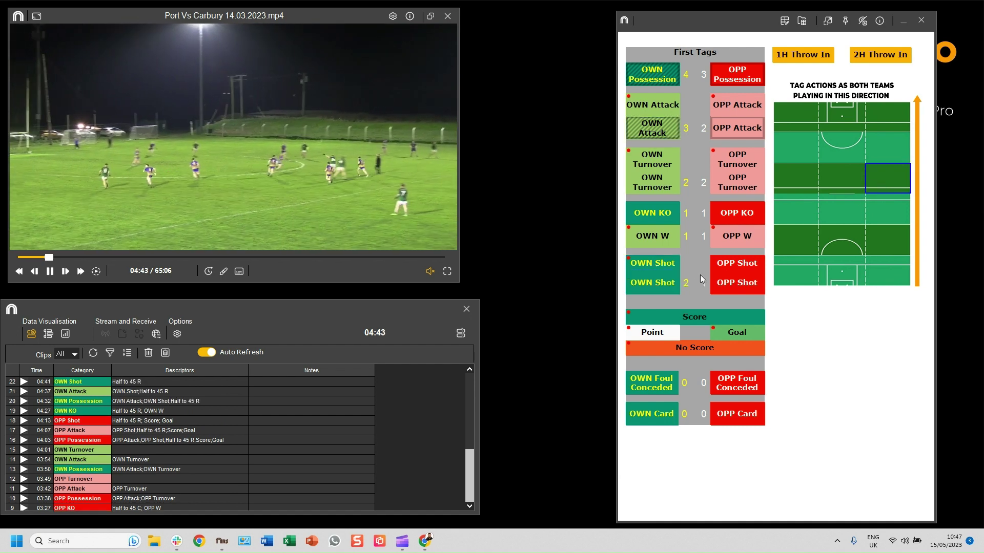
pyautogui.click(685, 348)
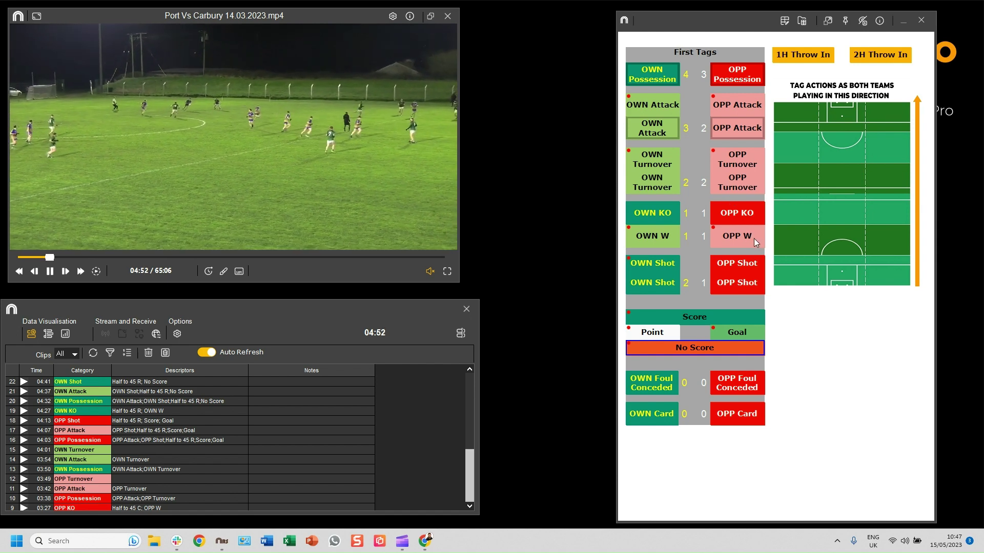
# - Log the 04:56 opposition kickout landing Half to 45 L, won by us, and our new possession
pyautogui.click(729, 214)
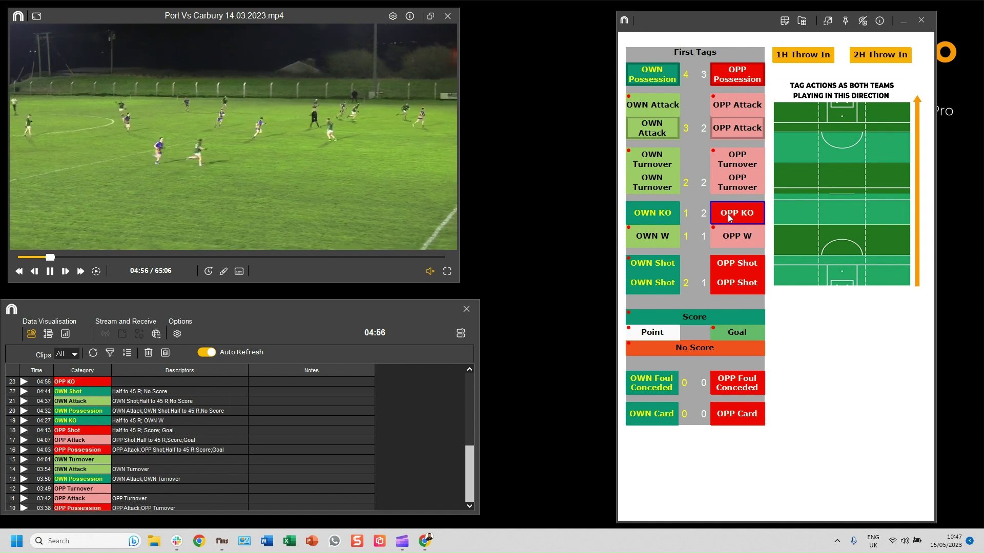
pyautogui.click(805, 179)
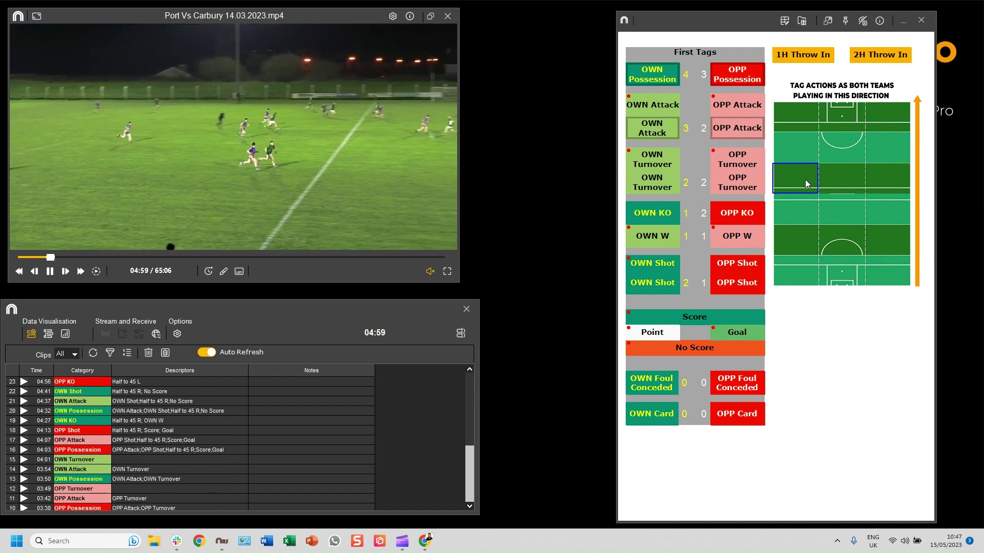
pyautogui.click(649, 235)
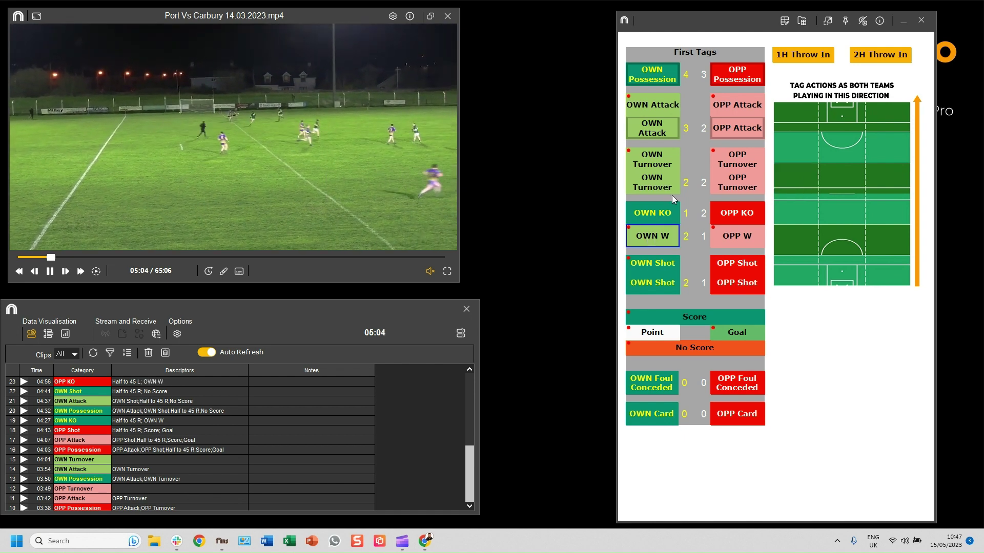
pyautogui.click(651, 76)
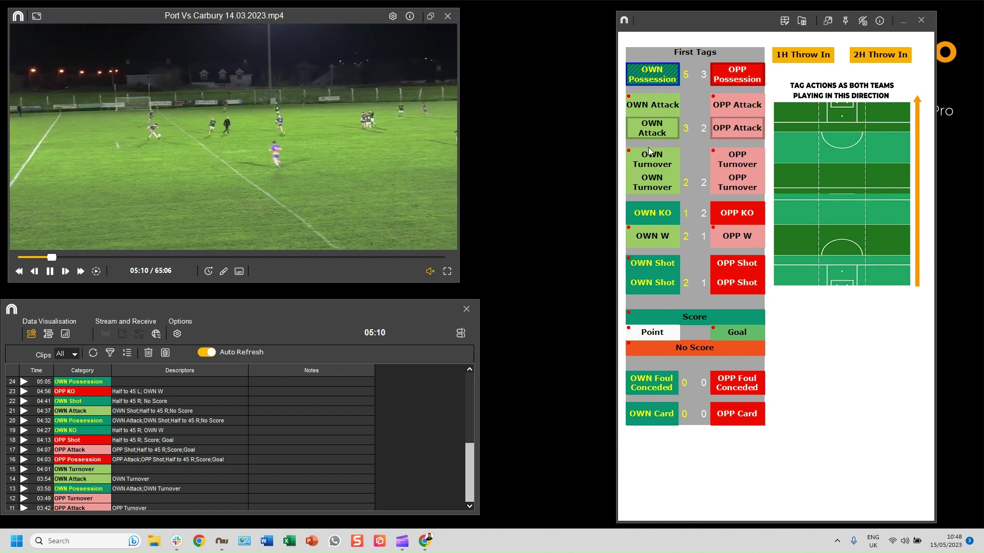
# - Log our 05:12 turnover and a new OPP Possession reaching OPP Attack
pyautogui.click(647, 162)
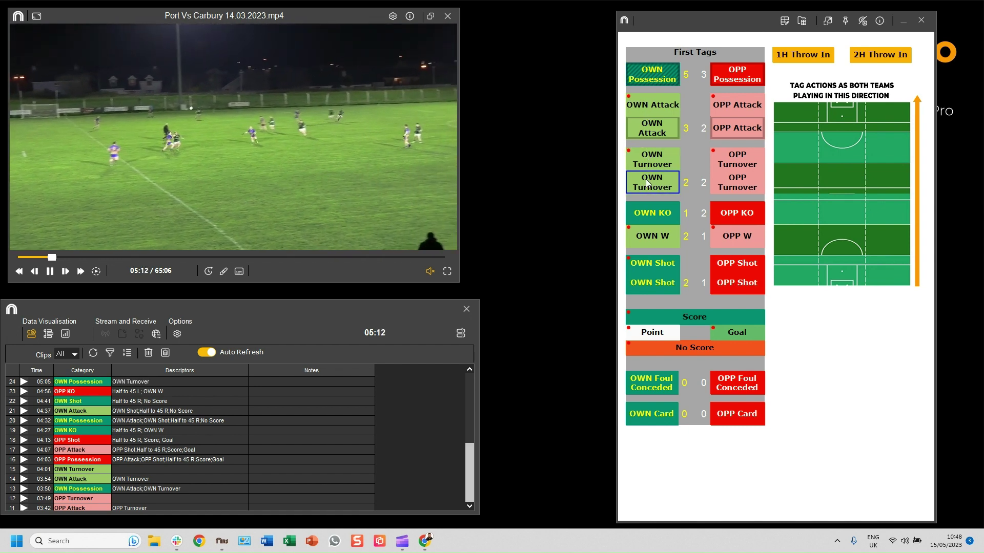
pyautogui.click(647, 182)
pyautogui.click(734, 75)
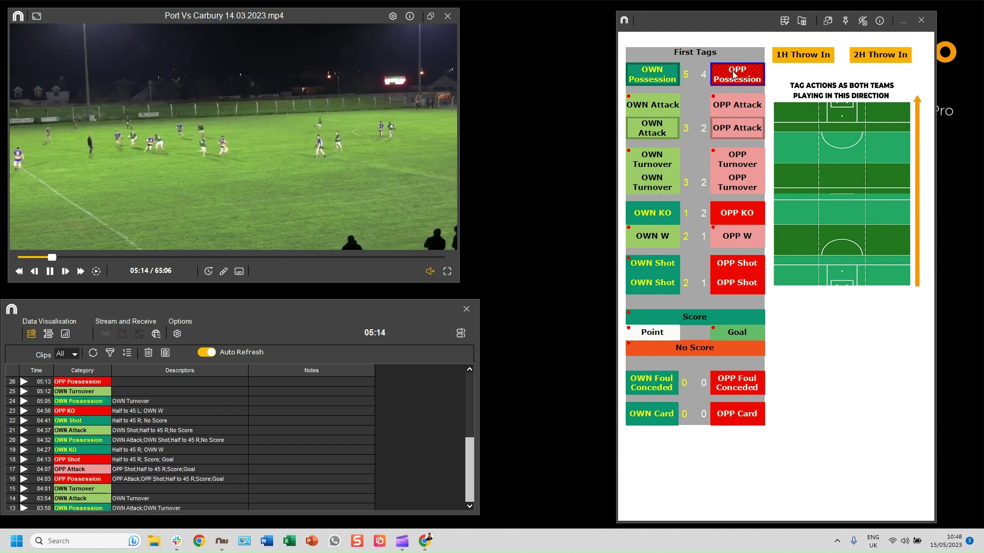
pyautogui.click(728, 105)
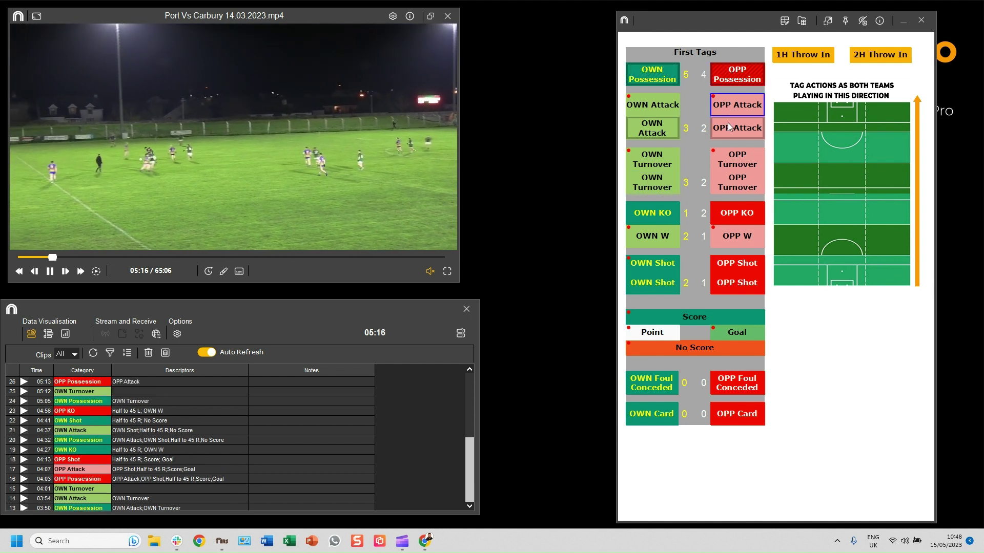
pyautogui.click(728, 124)
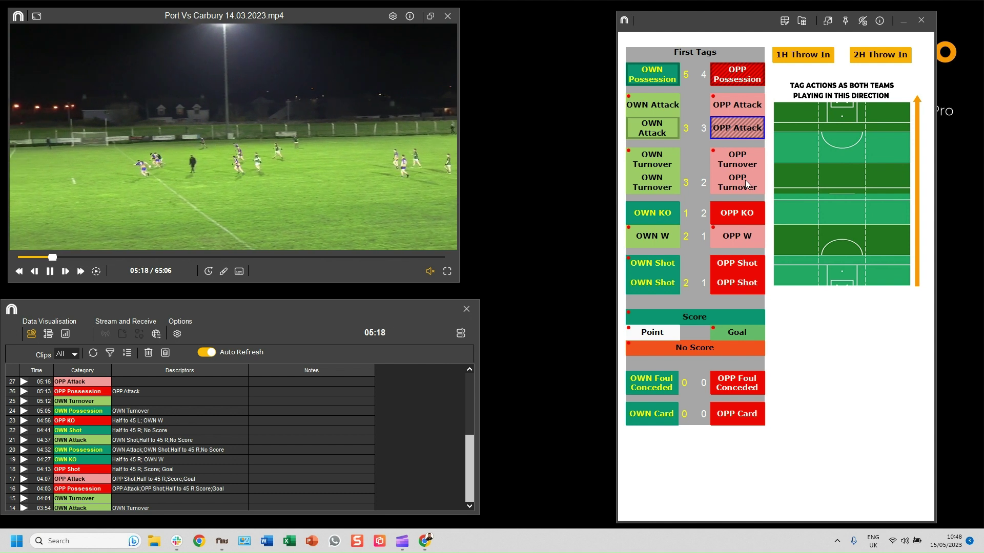
# - Tag the OPP Shot from 45 to 20 C as No Score
pyautogui.click(725, 264)
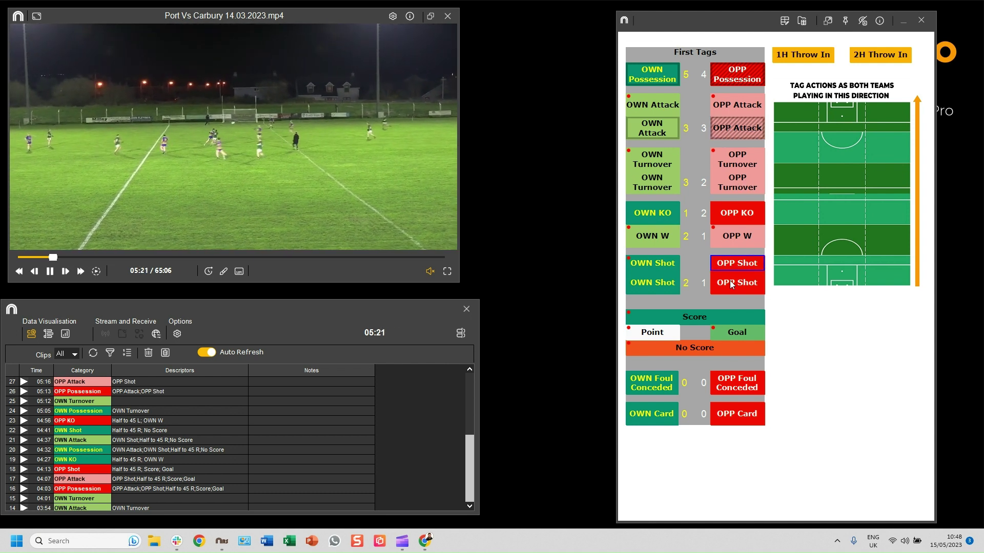
pyautogui.click(732, 284)
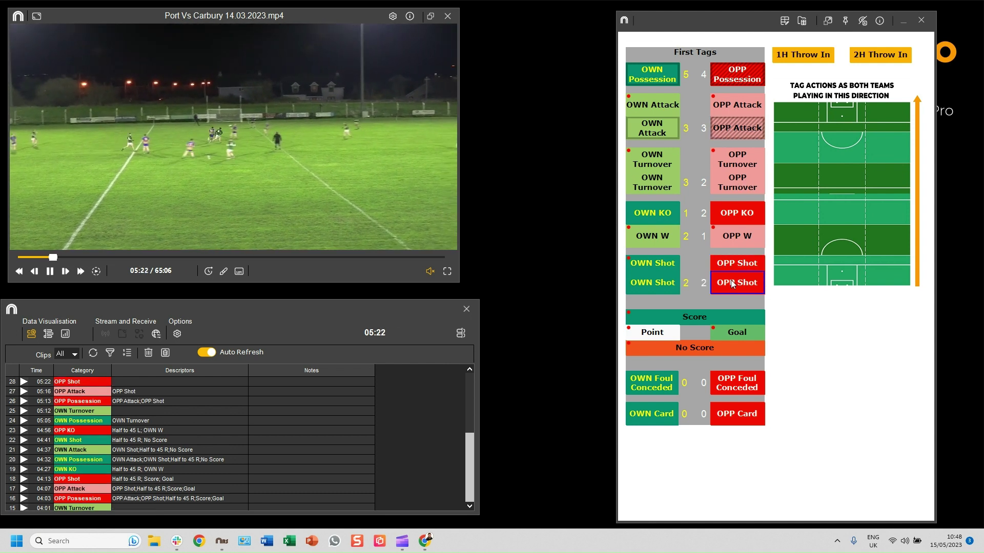
pyautogui.click(849, 148)
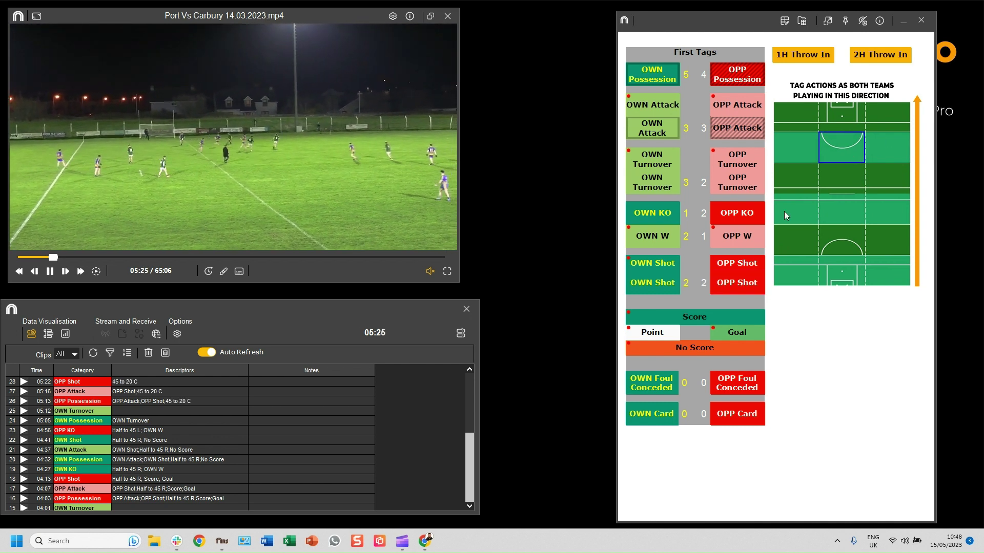
pyautogui.click(696, 352)
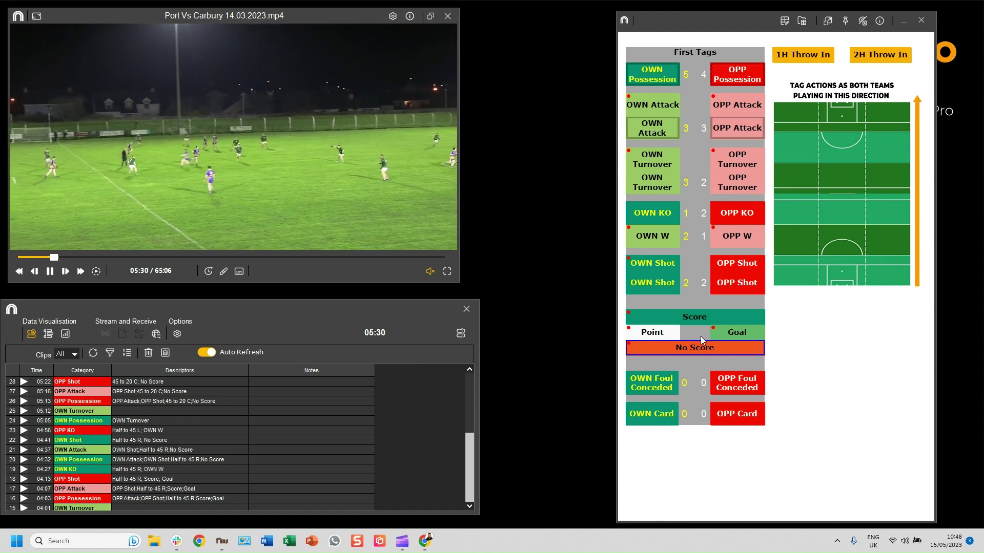
# - Log the 05:35 opposition kickout landing Half to 45 L, won by them, and their new possession
pyautogui.click(732, 215)
pyautogui.click(803, 190)
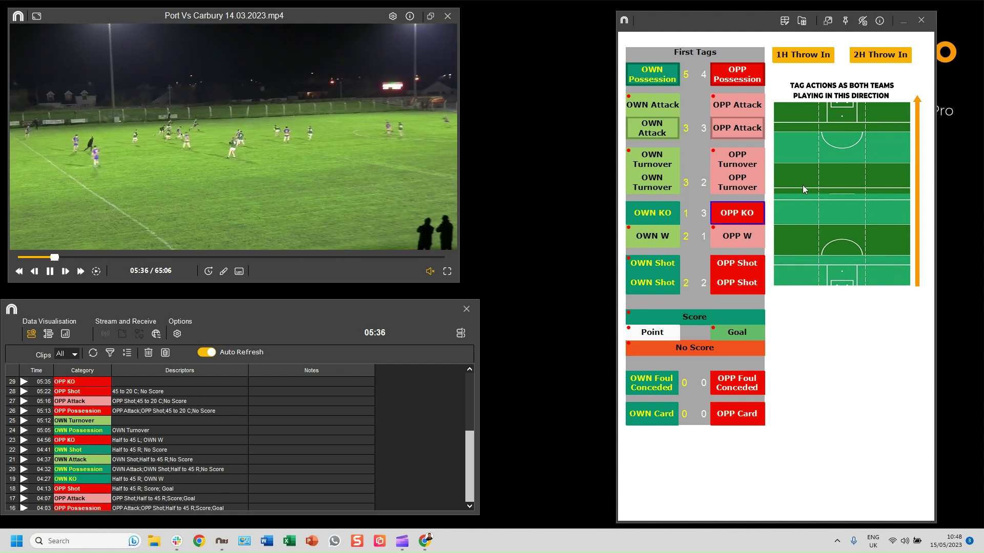
pyautogui.click(729, 241)
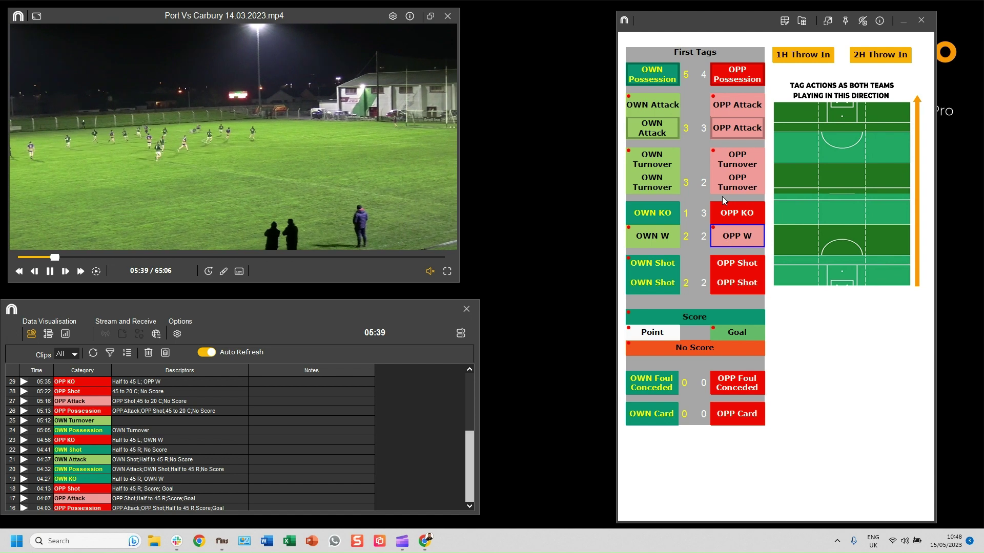
pyautogui.click(728, 78)
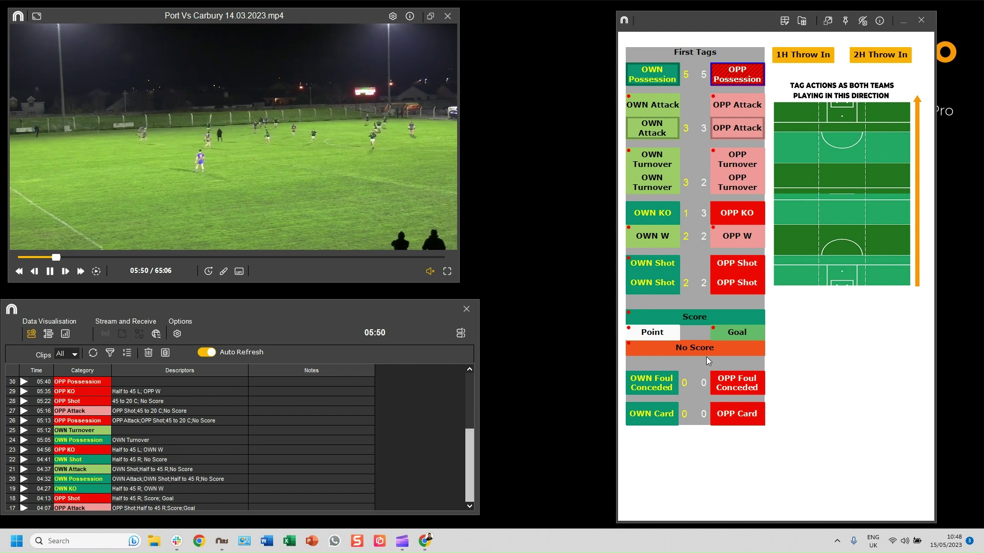
# - Tag an opposition foul, OPP Turnover, OWN Possession, OWN Foul Conceded and OWN Turnover
pyautogui.click(725, 384)
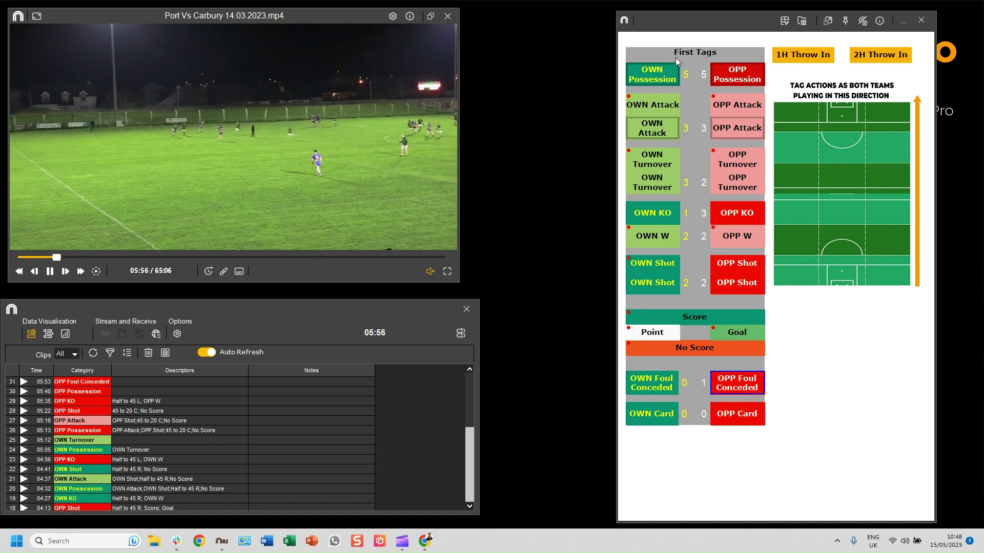
pyautogui.click(739, 158)
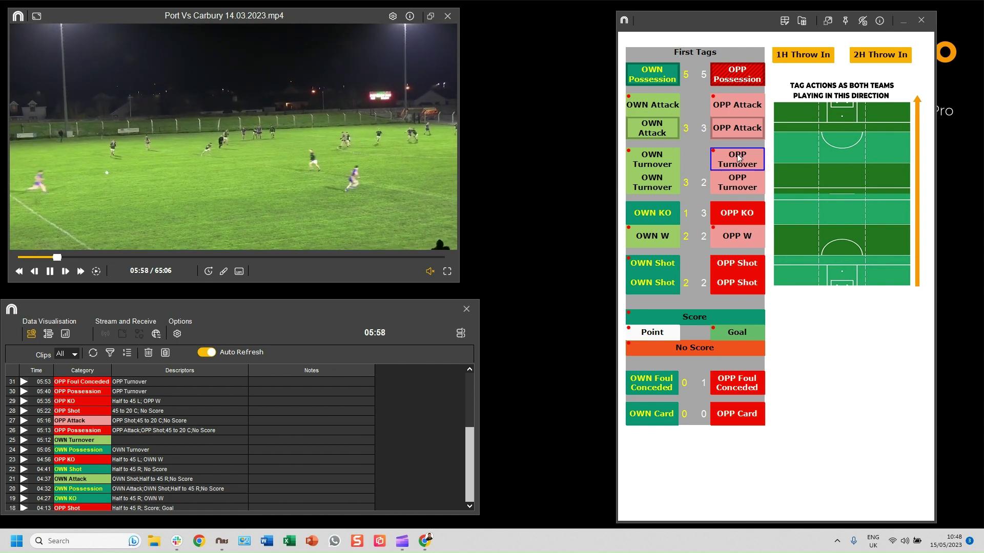
pyautogui.click(659, 78)
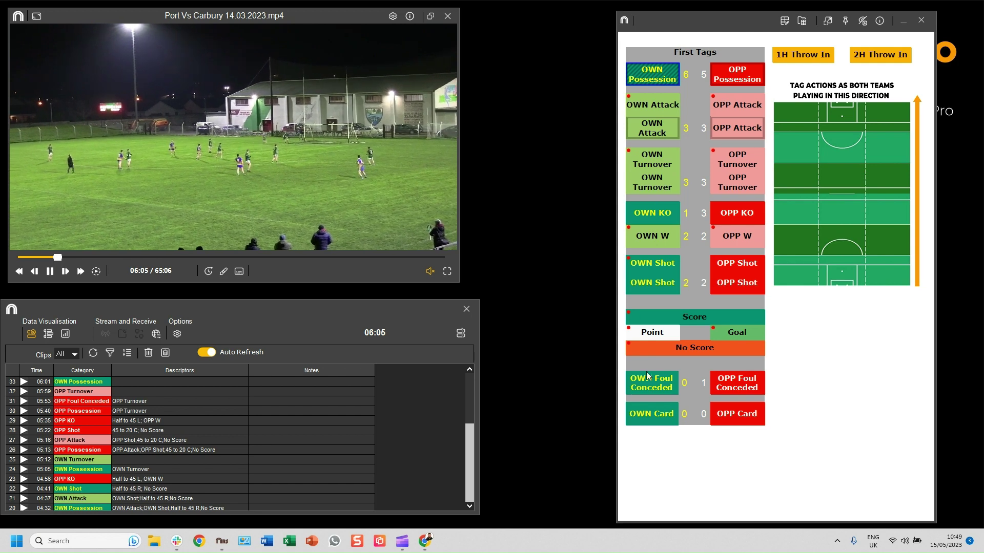
pyautogui.click(656, 389)
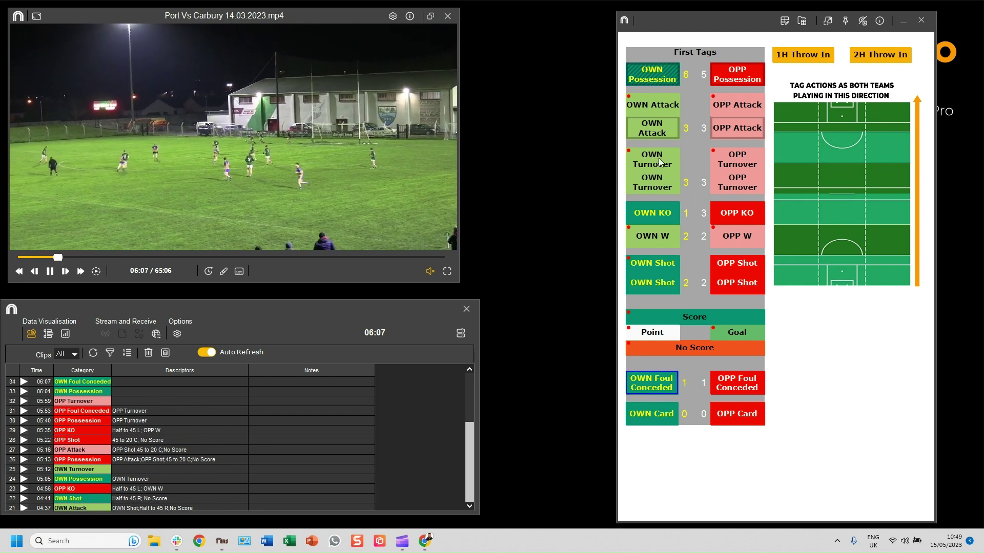
pyautogui.click(652, 190)
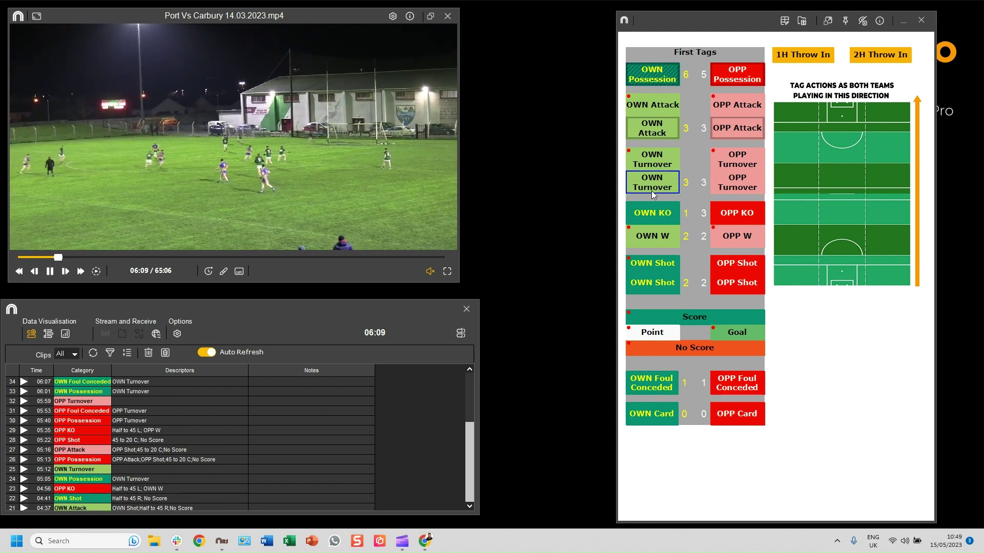
# - Tag an OPP Possession and cards for both teams, then bring up the saved dashboards
pyautogui.click(732, 77)
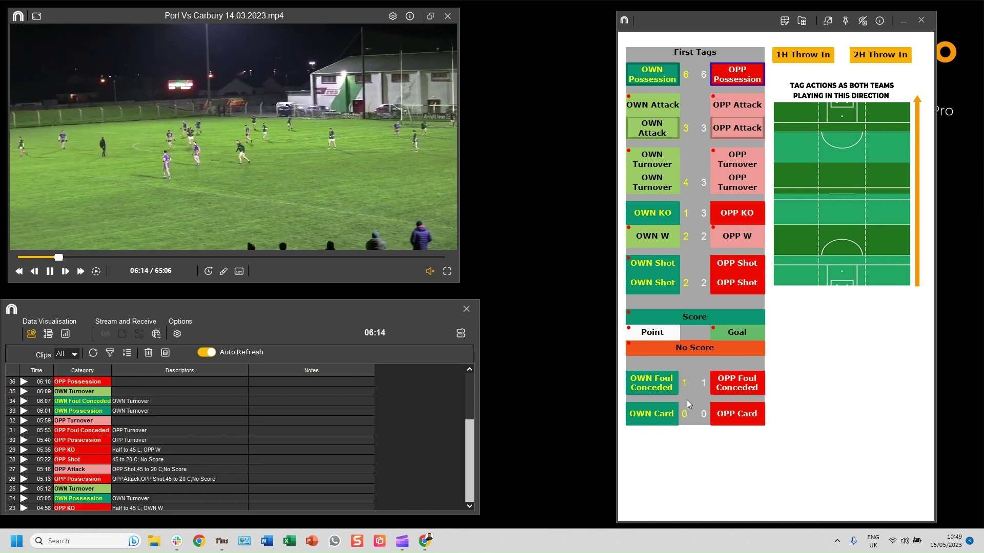
pyautogui.click(733, 421)
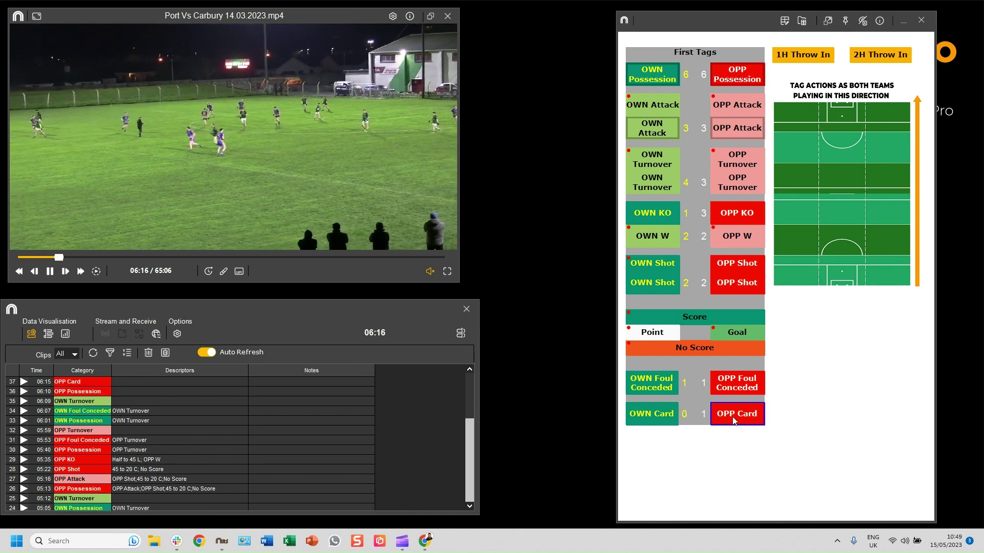
pyautogui.click(657, 417)
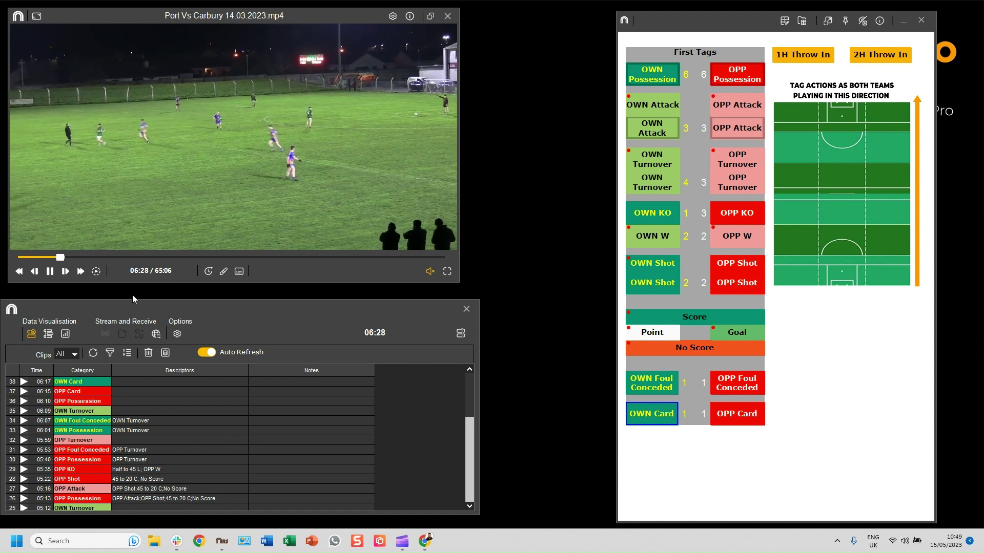
pyautogui.click(66, 334)
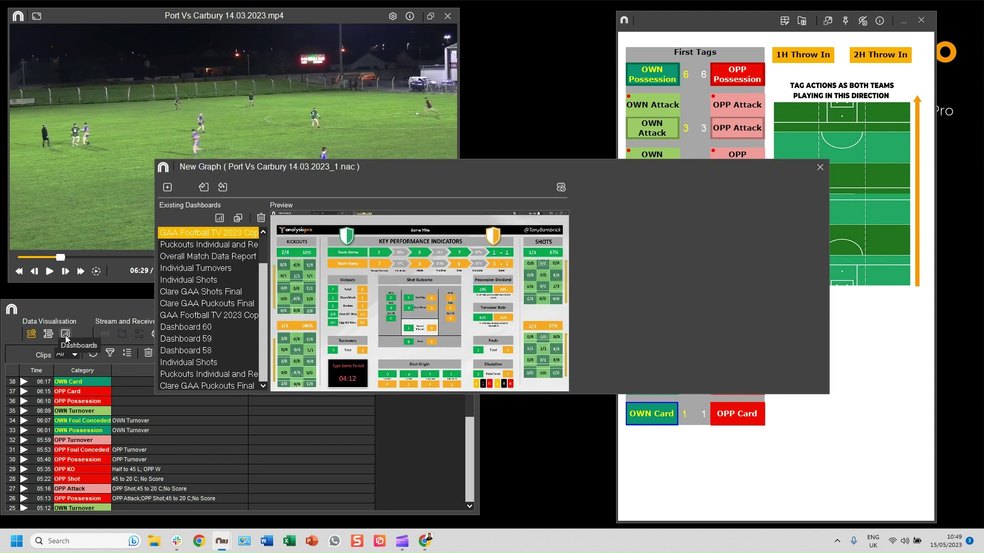
# - Open the 'GAA Football TV 2023 Copy' dashboard, review its KPIs, then close it
pyautogui.doubleClick(187, 240)
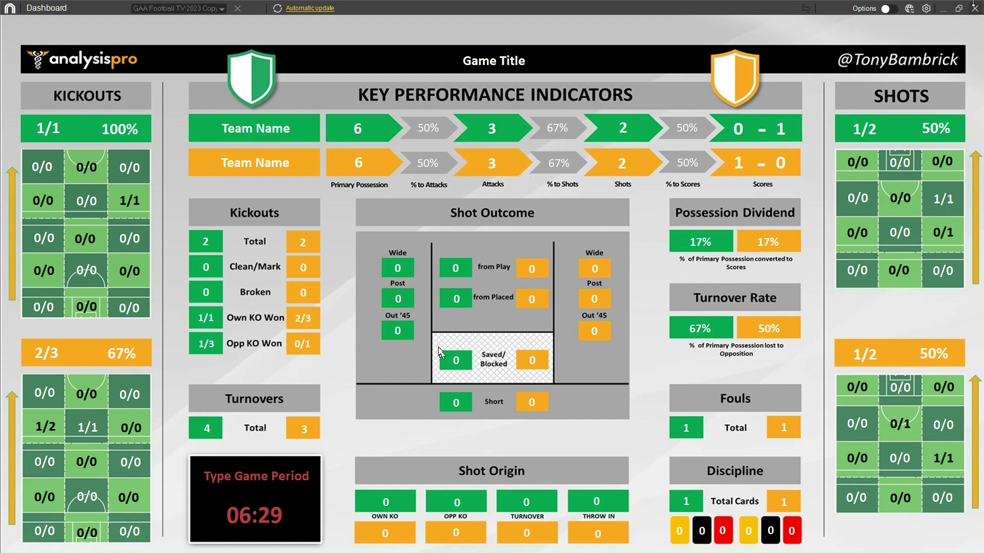
pyautogui.click(975, 8)
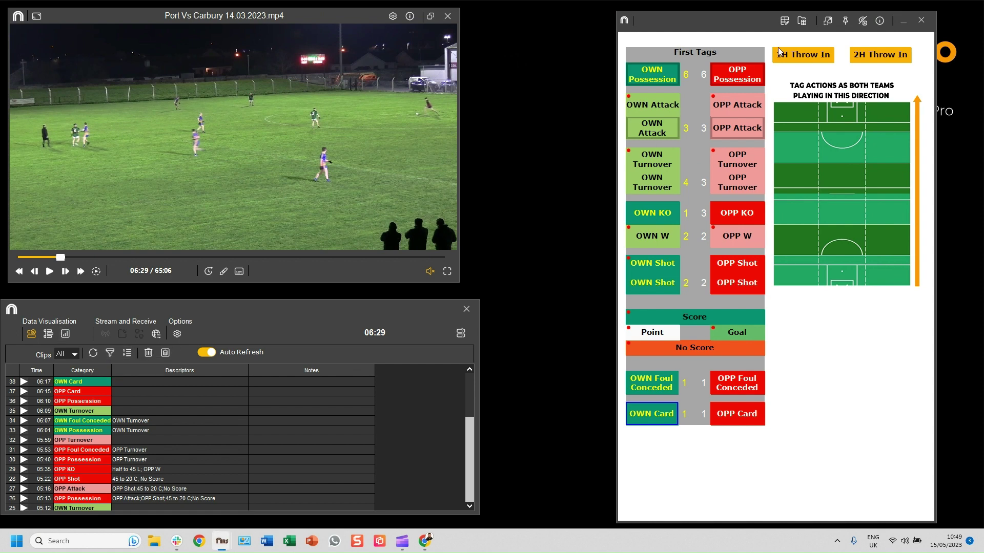
# - Load the '2023 GAA Football Basic Plus - 2nd Tags' template from GAA > GAA Basic Plus
pyautogui.click(802, 23)
pyautogui.click(801, 22)
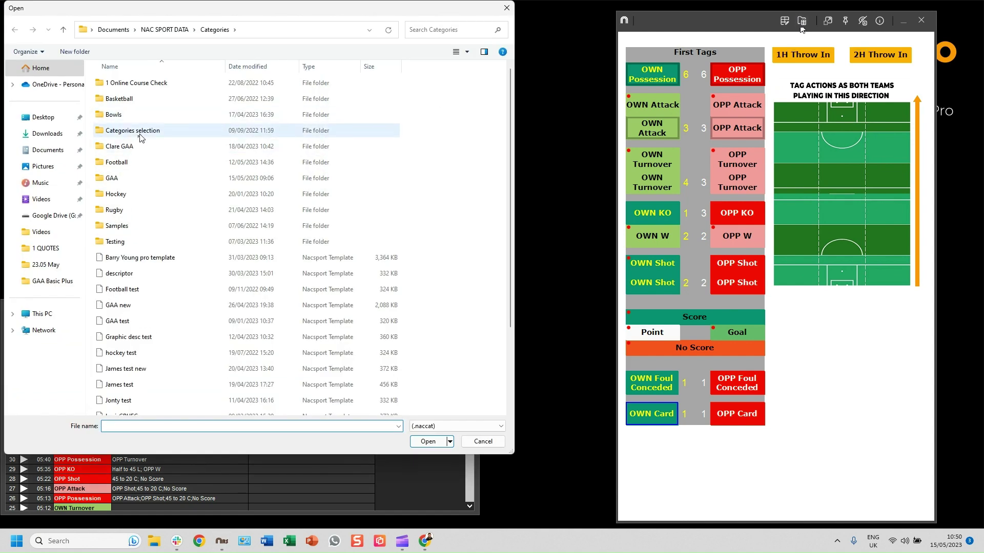
pyautogui.doubleClick(134, 183)
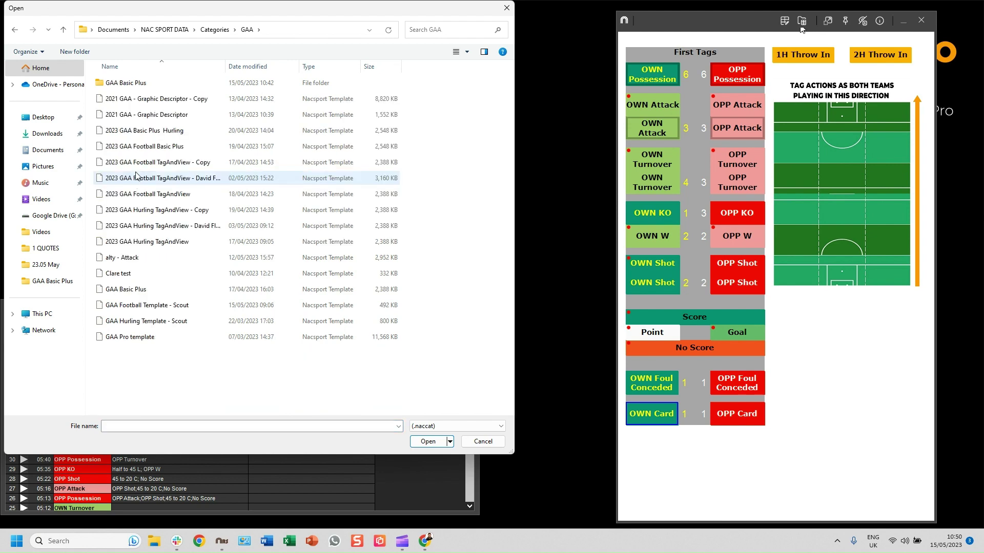
pyautogui.doubleClick(138, 87)
pyautogui.doubleClick(138, 131)
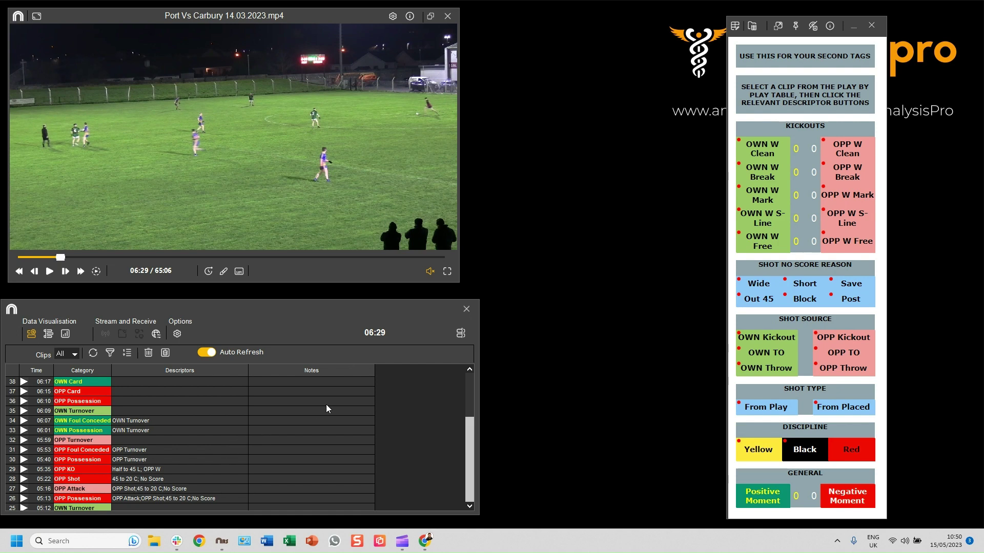
# - Filter the clip list to show only the OPP KO and OWN KO categories
pyautogui.click(109, 354)
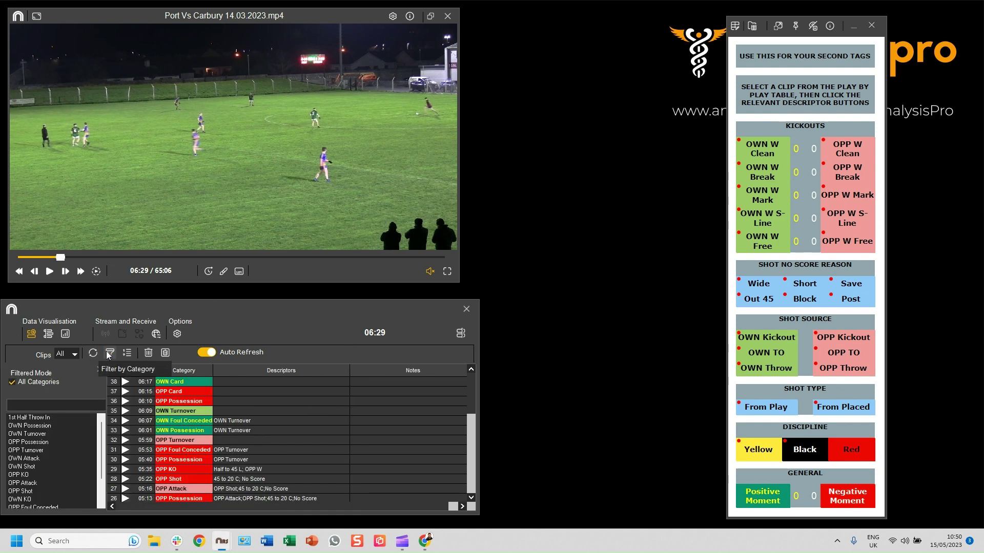
pyautogui.click(11, 382)
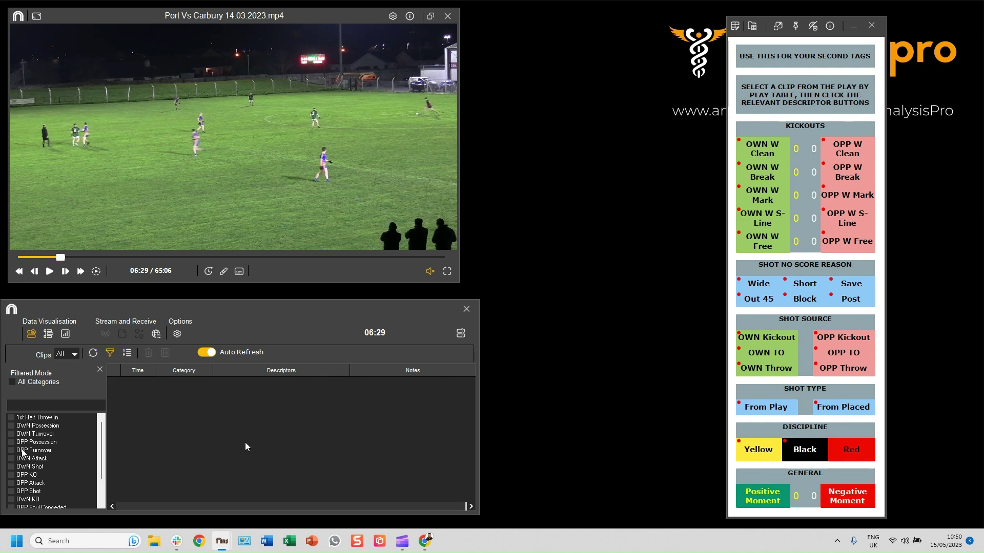
pyautogui.scroll(-1, 17, 459)
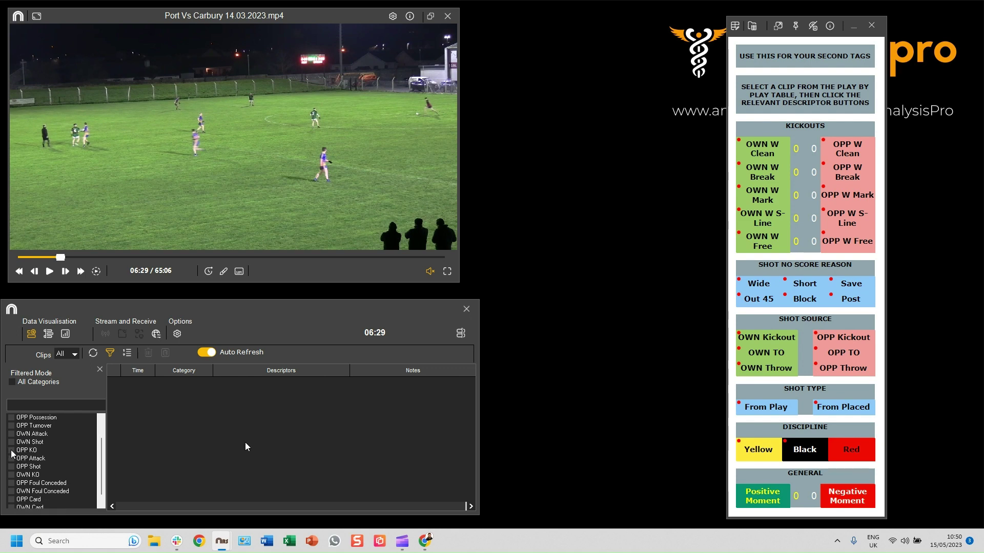
pyautogui.click(11, 450)
pyautogui.click(11, 475)
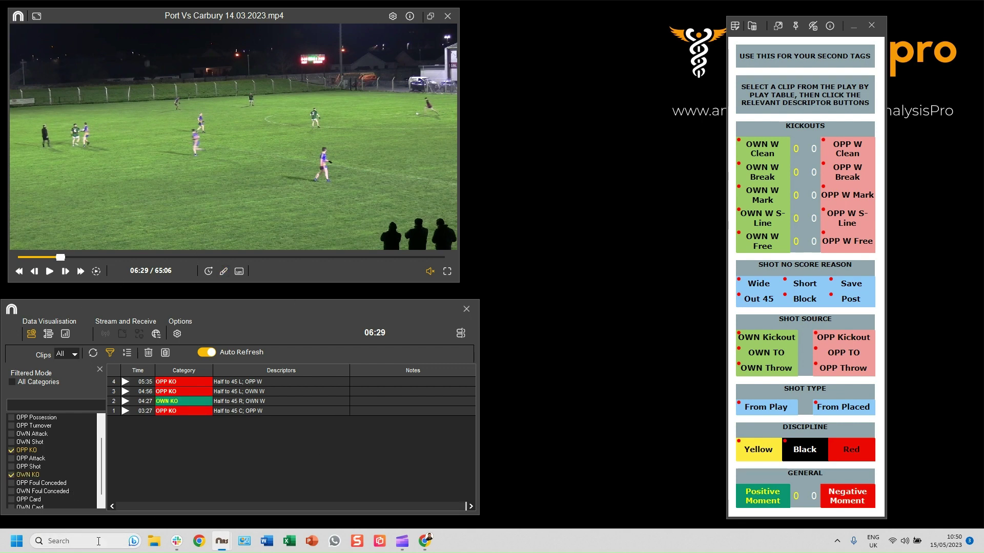
# - Play the 03:27, 04:27, 05:35 and 04:56 kickout clips to review them
pyautogui.click(126, 412)
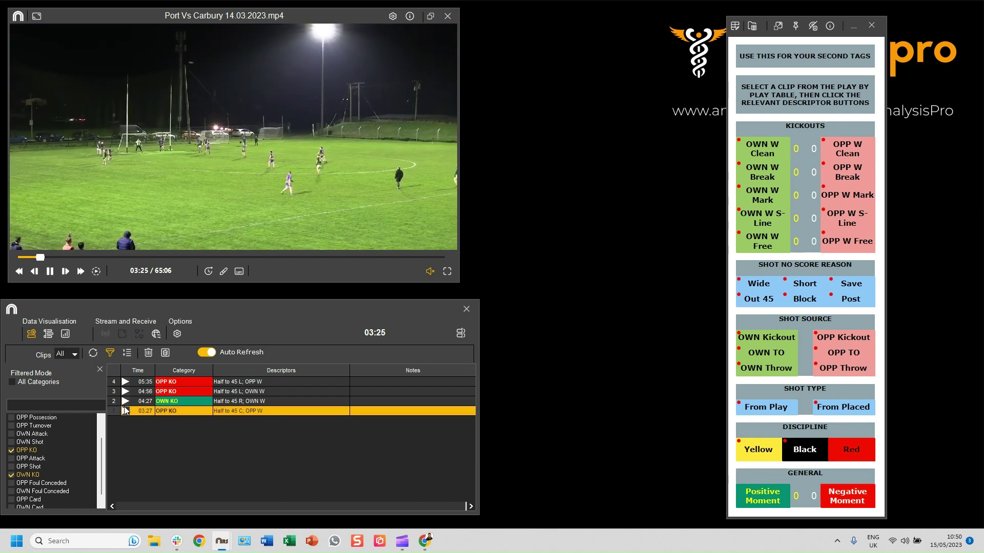
pyautogui.click(128, 402)
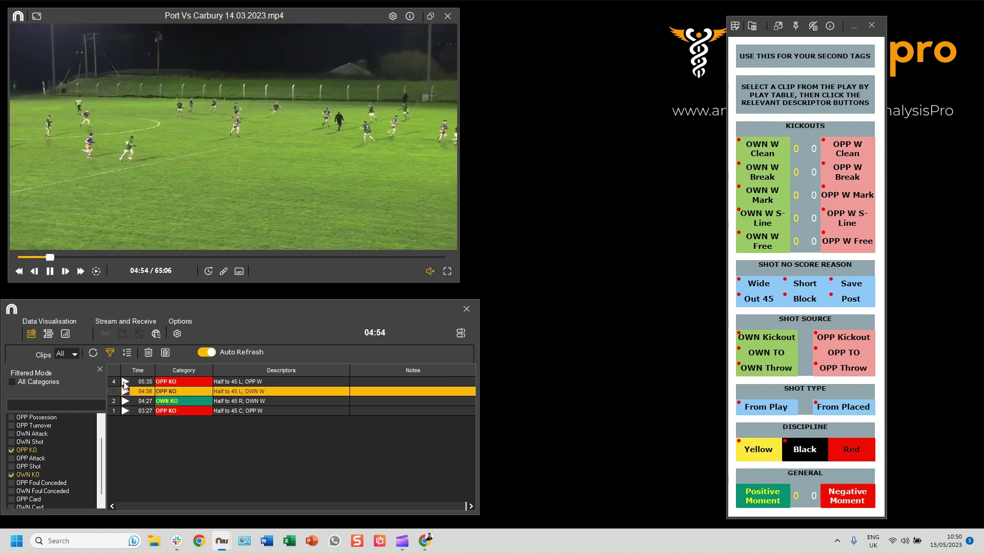
pyautogui.click(126, 392)
pyautogui.click(125, 382)
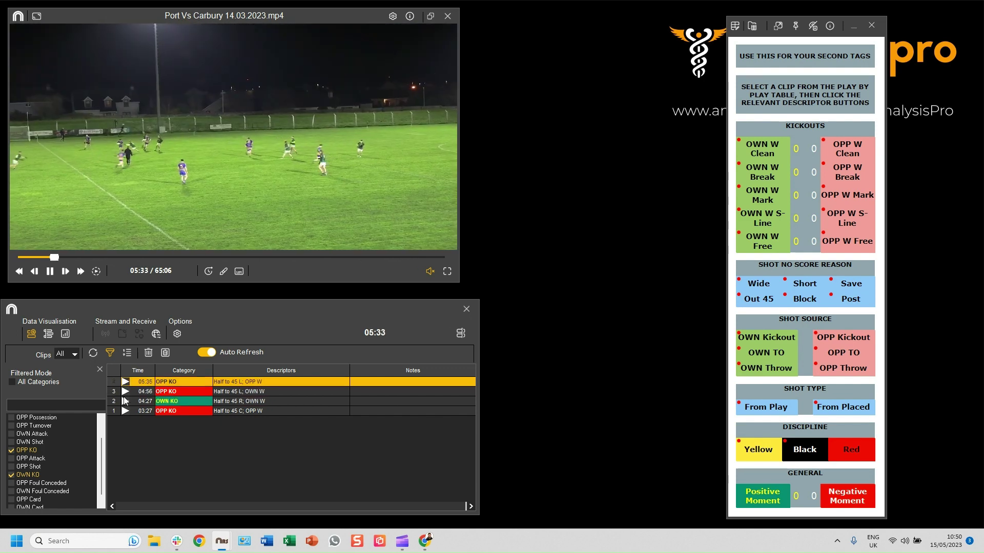
pyautogui.click(126, 392)
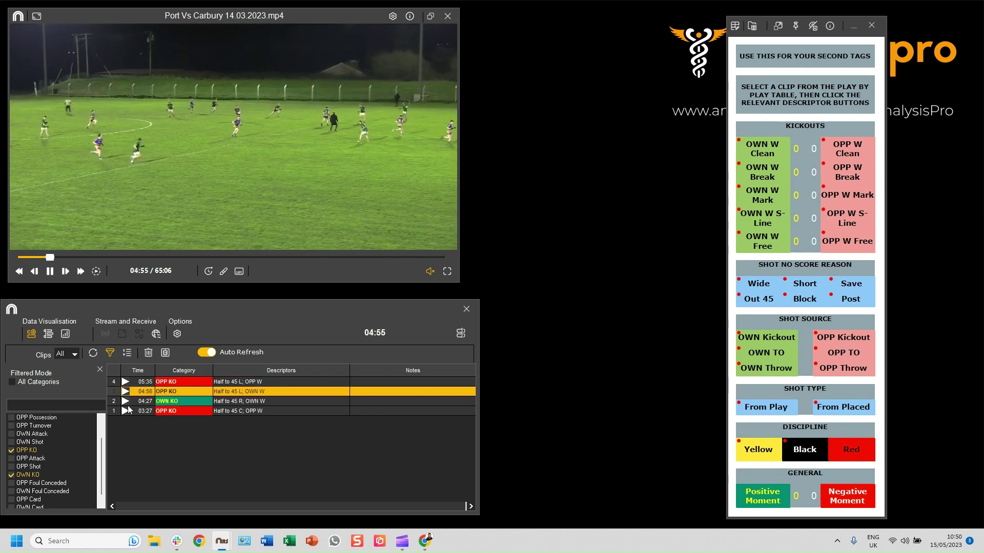
# - Tag the 03:27 OPP KO clip as OPP W Clean
pyautogui.click(128, 404)
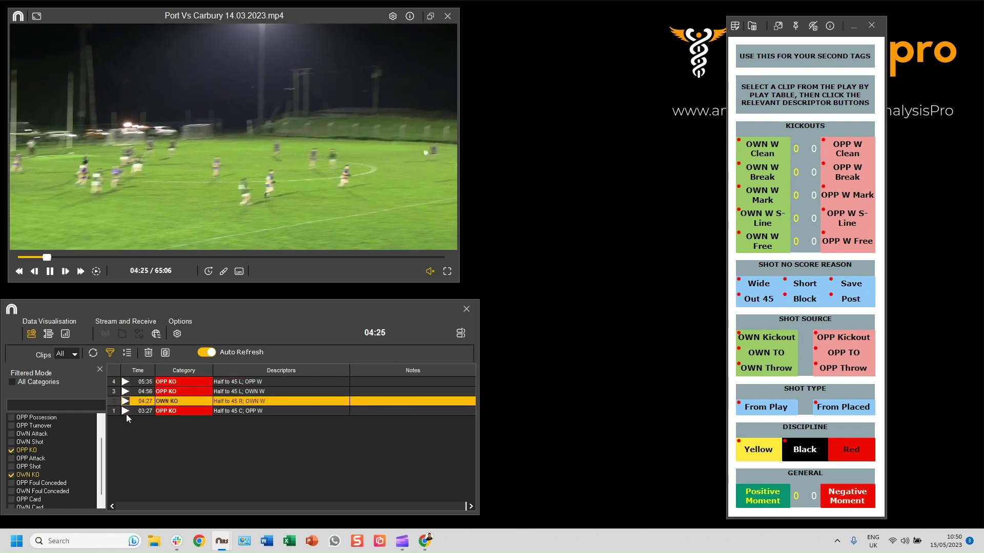
pyautogui.click(129, 410)
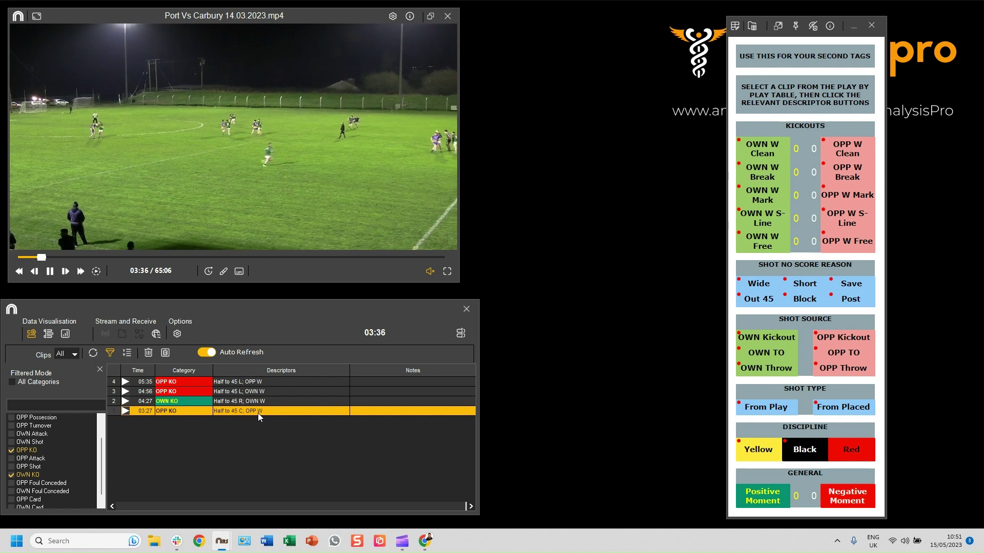
pyautogui.click(849, 152)
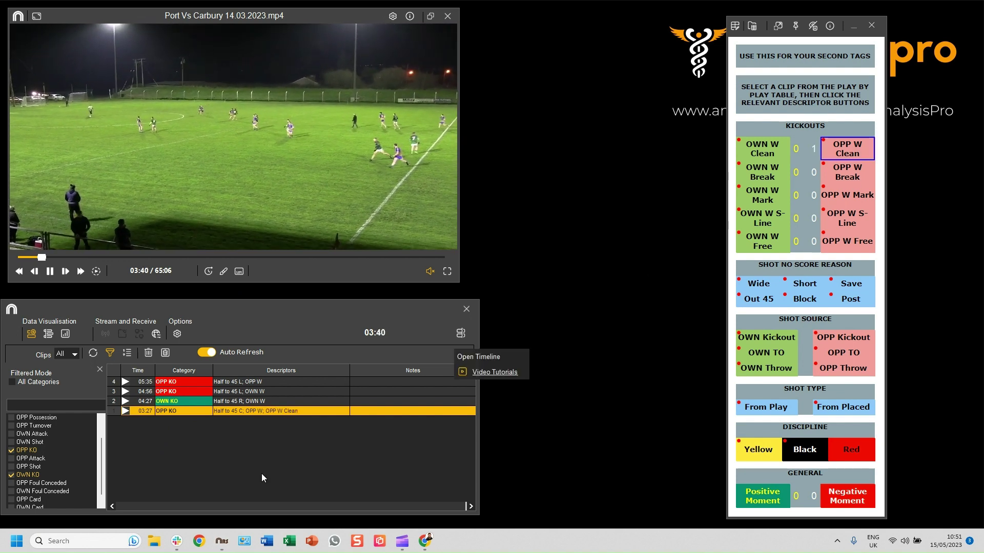
# - Tag the 04:27 OWN KO clip as OWN W Break, removing the mistaken OPP W Break
pyautogui.click(226, 401)
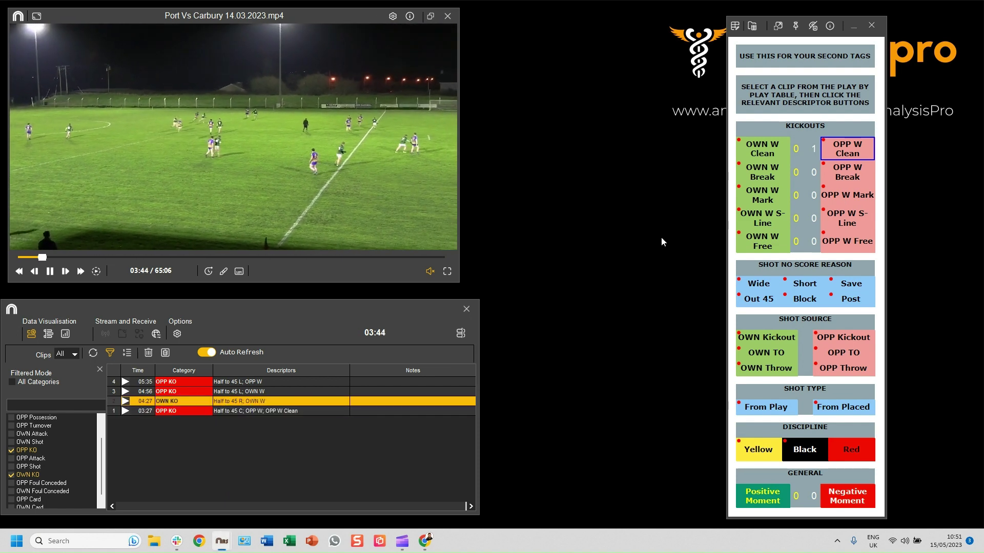
pyautogui.click(850, 176)
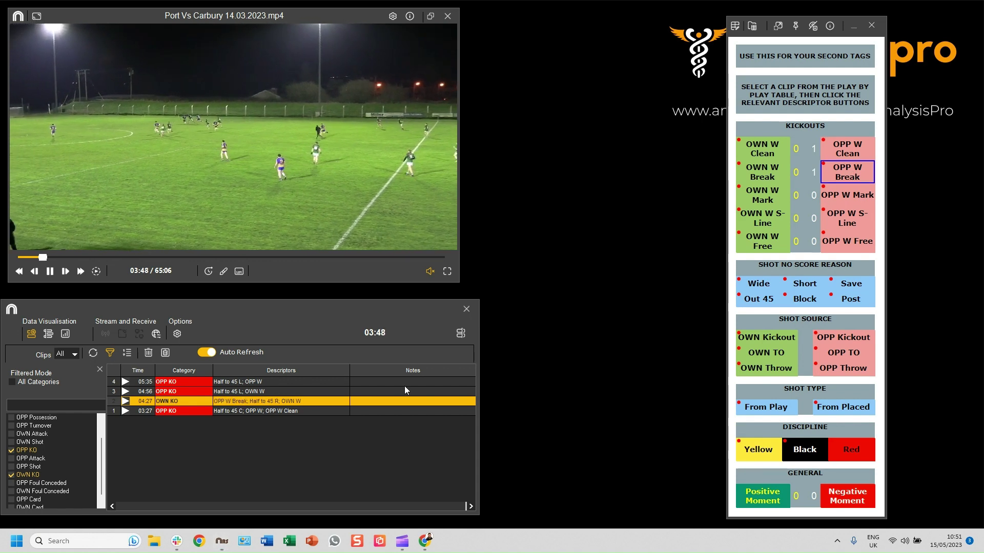
pyautogui.doubleClick(235, 401)
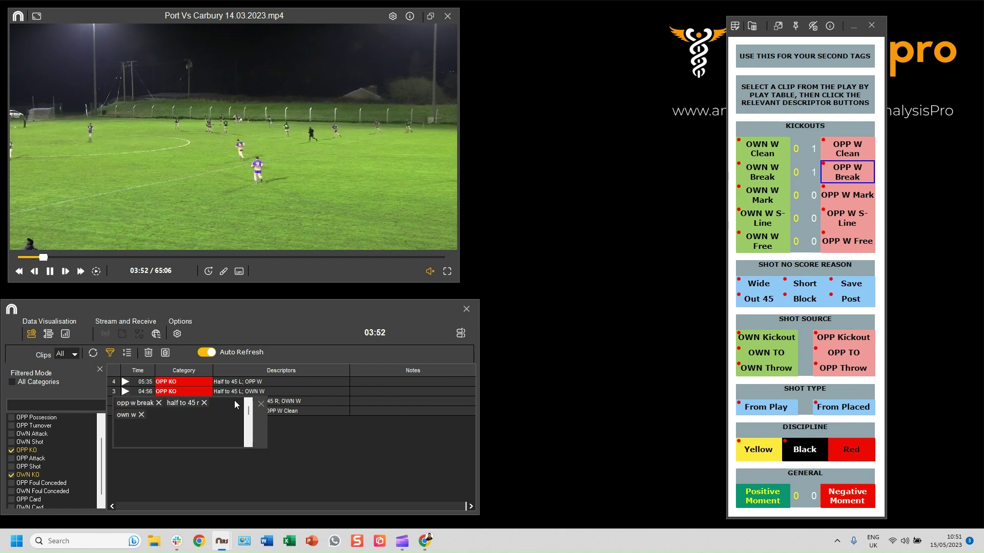
pyautogui.click(158, 403)
pyautogui.click(261, 405)
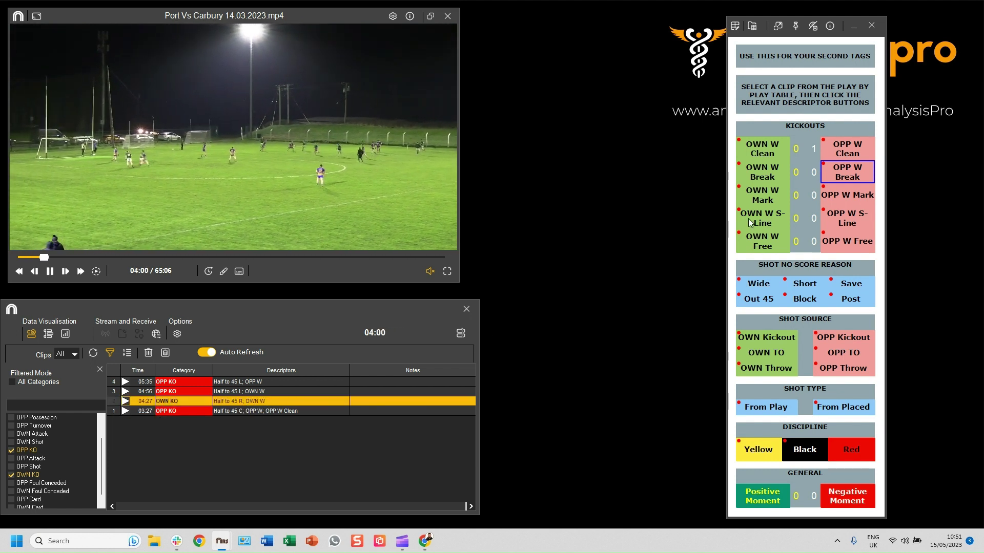
pyautogui.click(764, 177)
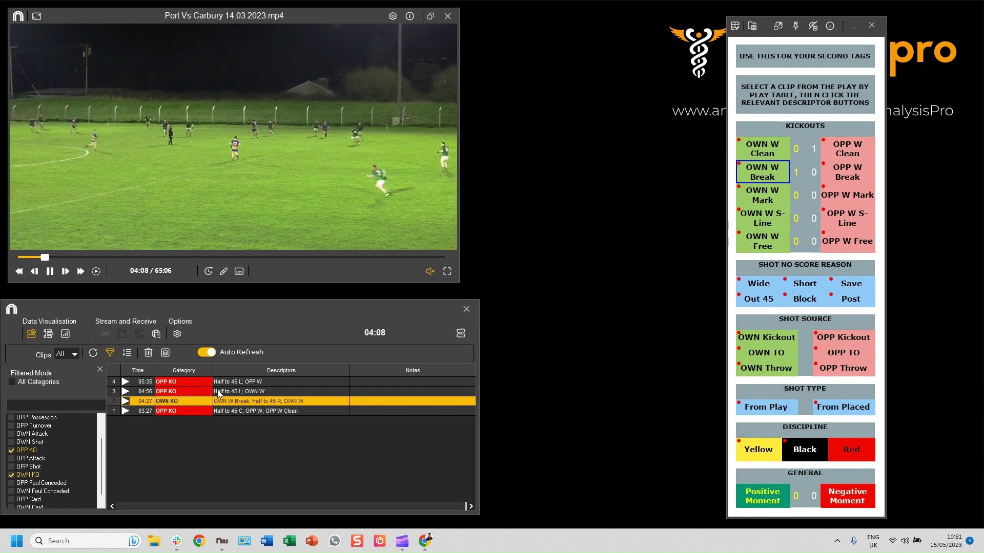
# - Tag the 04:56 kickout OWN W Free and the 05:35 kickout OPP W Mark, then clear the kickout filters
pyautogui.click(252, 392)
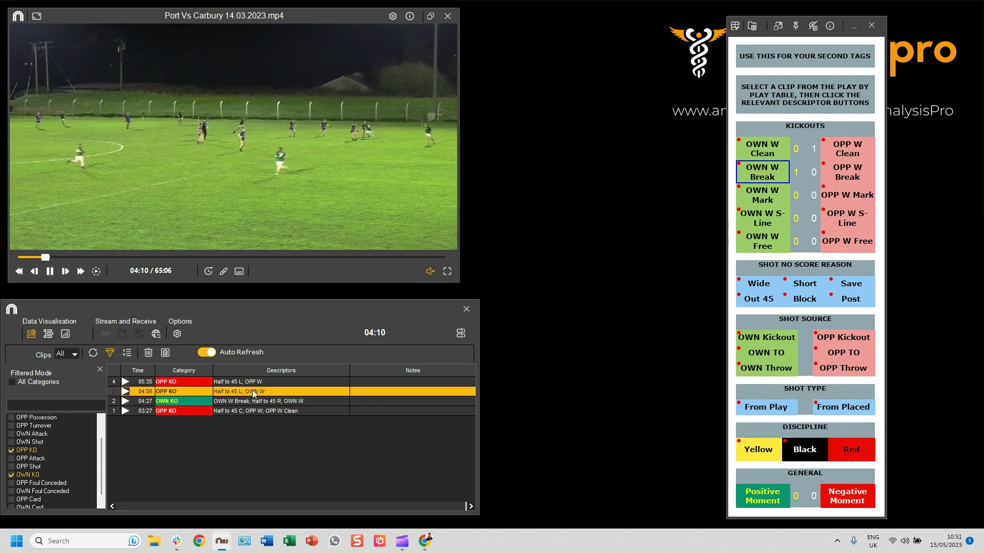
pyautogui.click(764, 235)
pyautogui.click(232, 381)
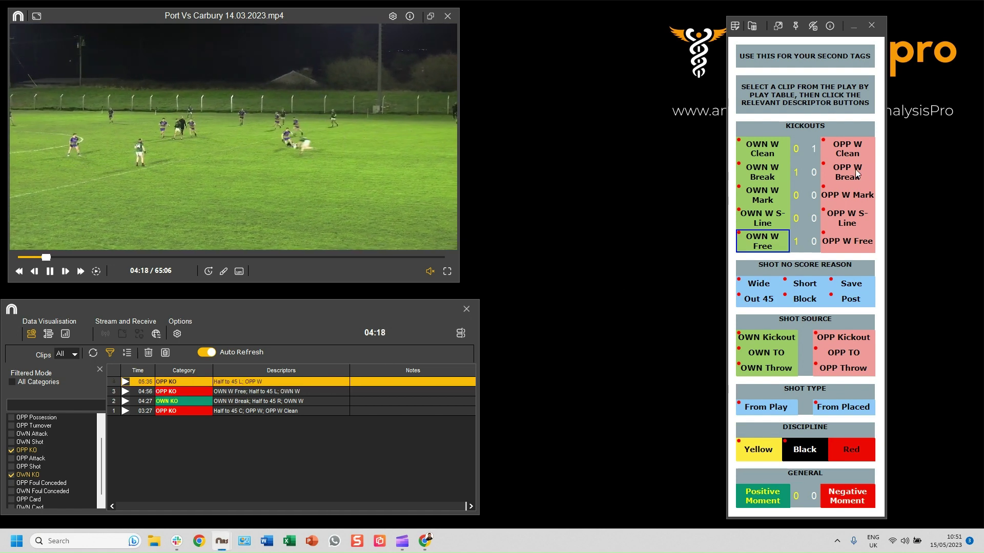
pyautogui.click(844, 194)
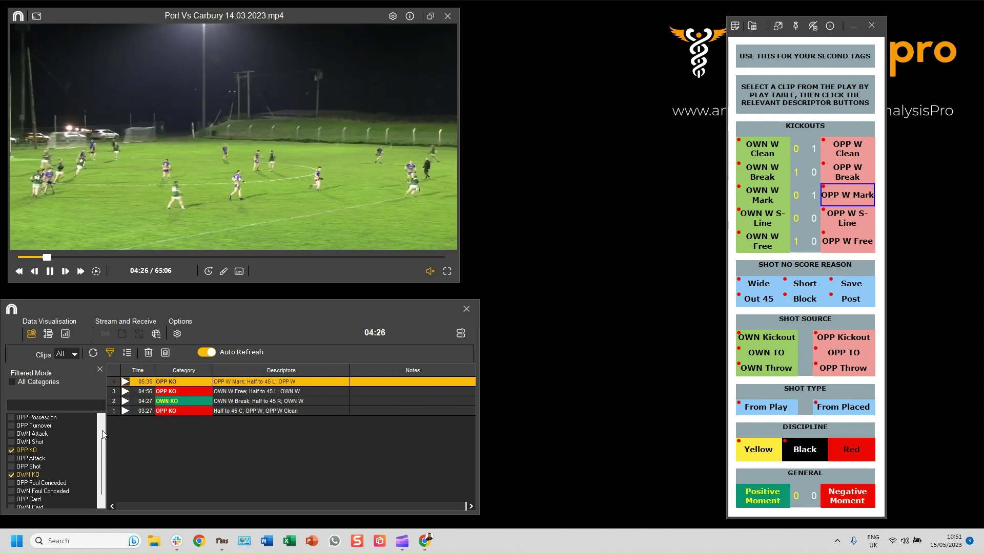
pyautogui.click(12, 450)
pyautogui.click(11, 475)
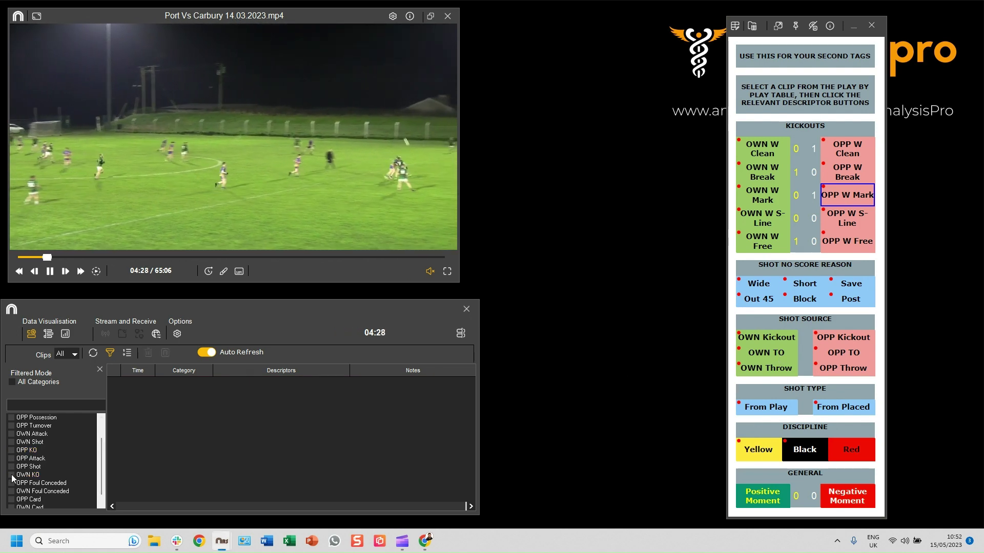
# - List the OWN Shot and OPP Shot clips and tag the 02:51 shot as from own kickout, from play
pyautogui.click(11, 442)
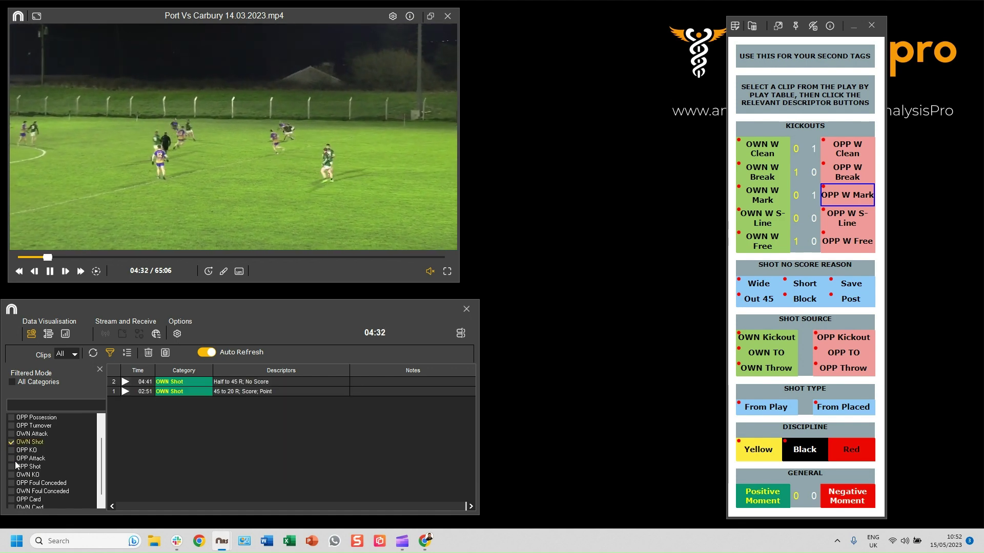
pyautogui.click(12, 466)
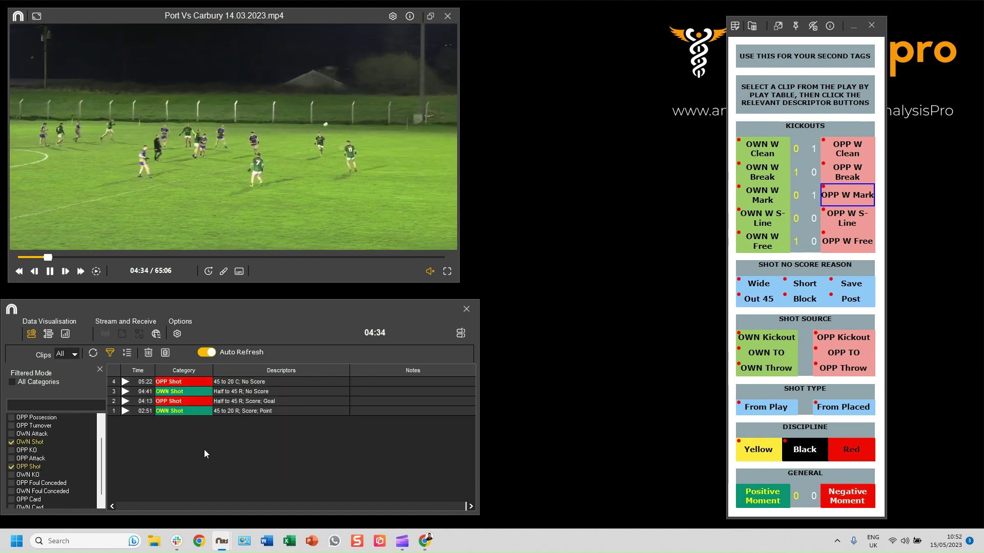
pyautogui.click(175, 412)
pyautogui.click(124, 412)
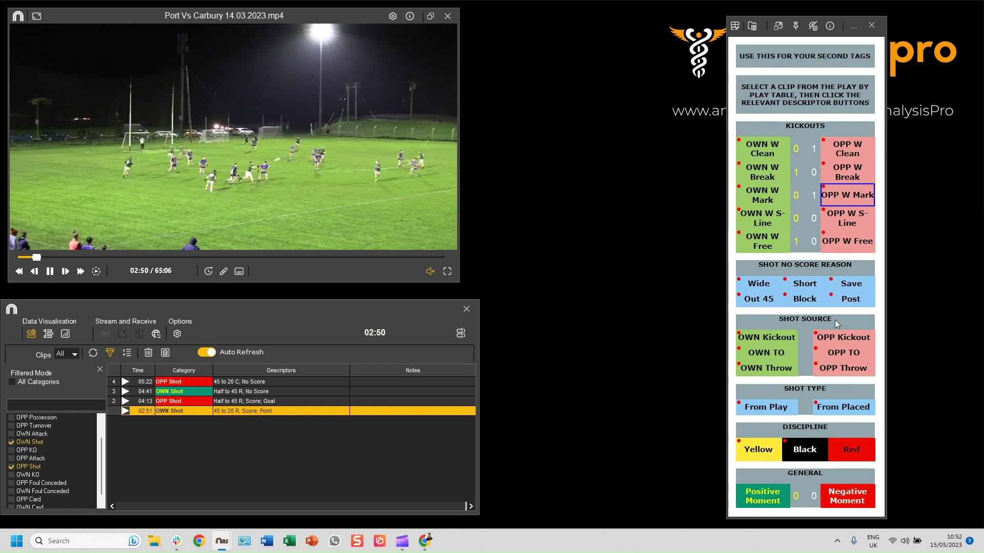
pyautogui.click(761, 336)
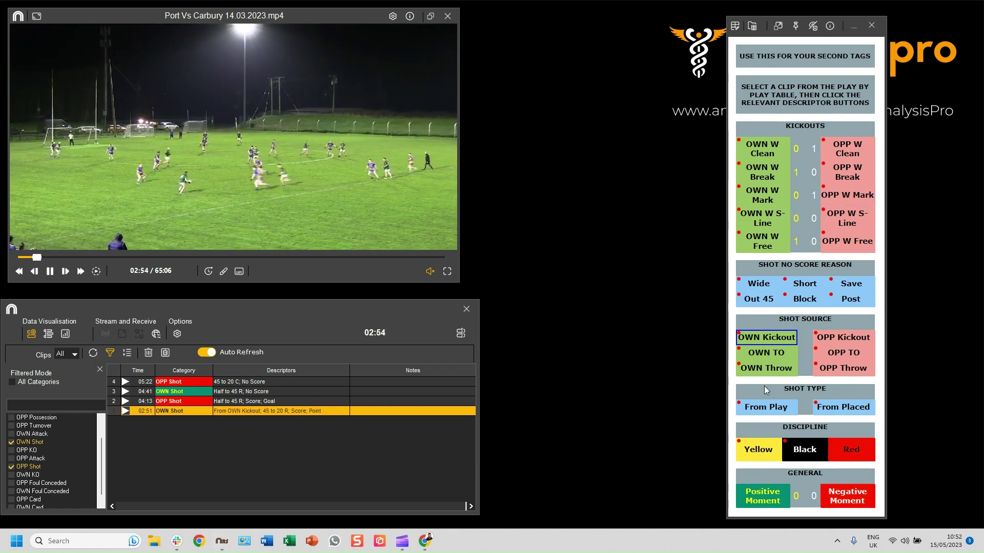
pyautogui.click(765, 408)
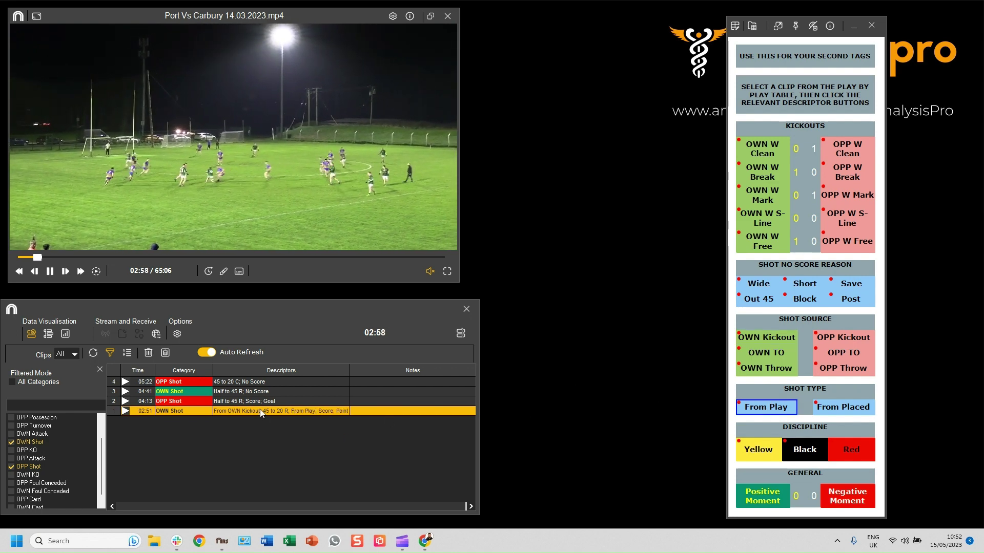
# - Tag the 04:13 OPP Shot as from opposition throw-in, placed ball
pyautogui.click(248, 401)
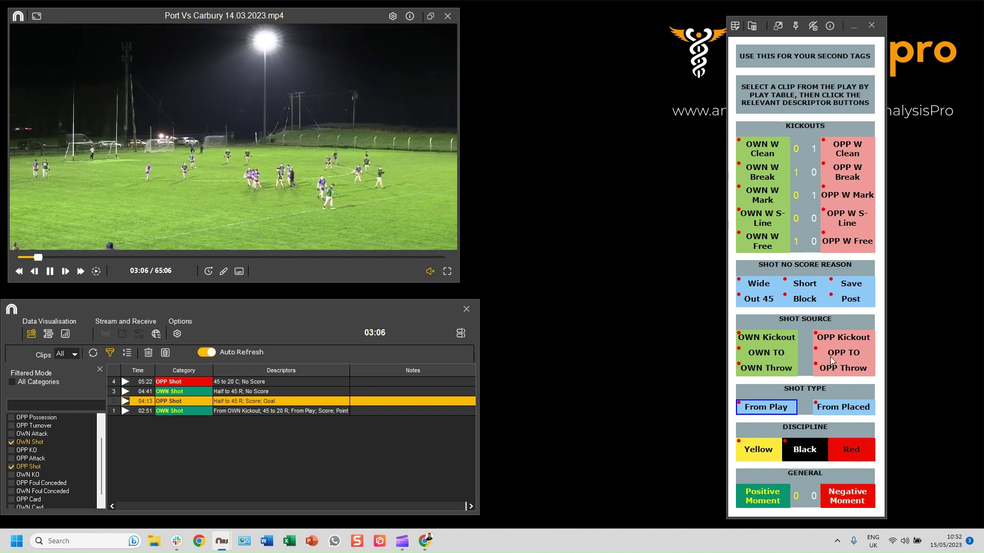
pyautogui.click(829, 373)
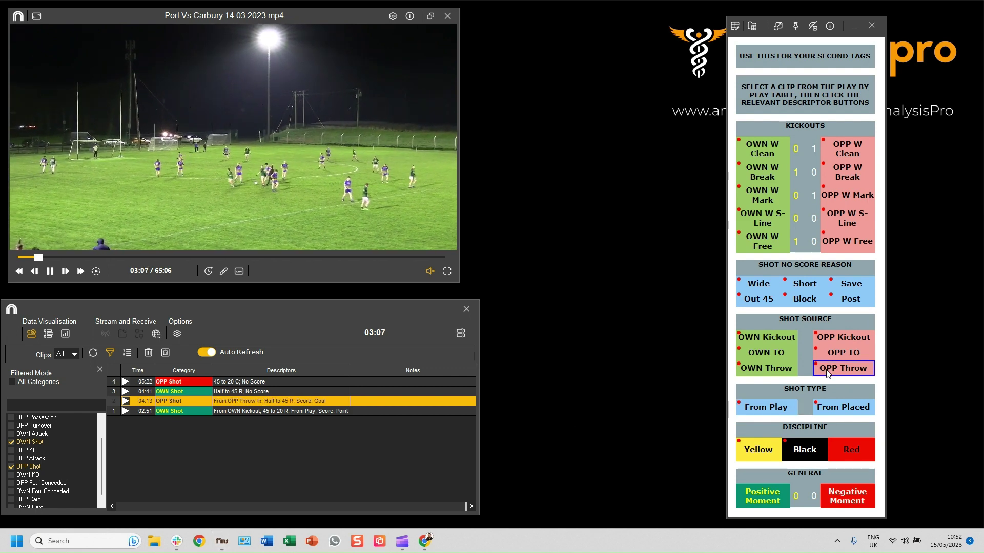
pyautogui.click(833, 411)
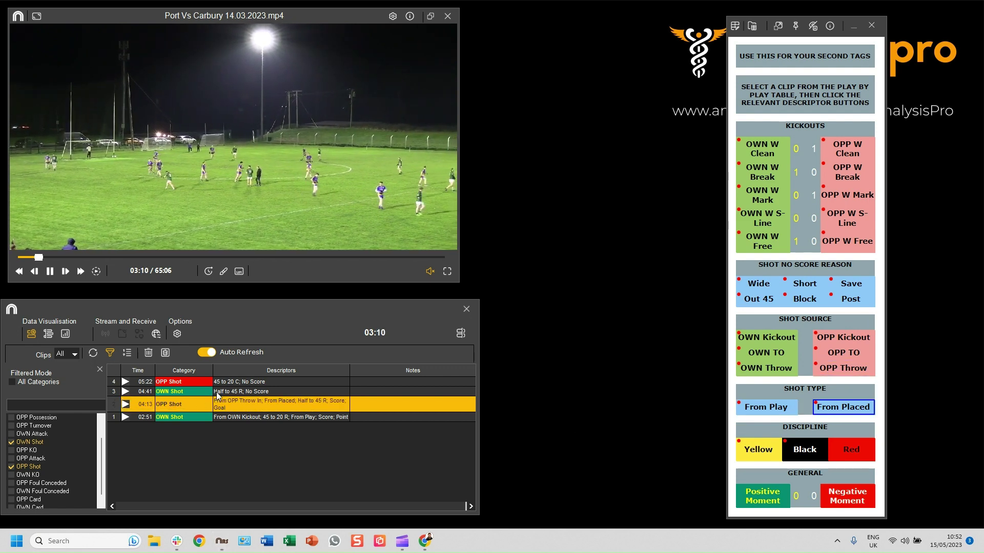
# - Tag the 04:41 OWN Shot as Save, from opposition turnover, from play
pyautogui.click(231, 392)
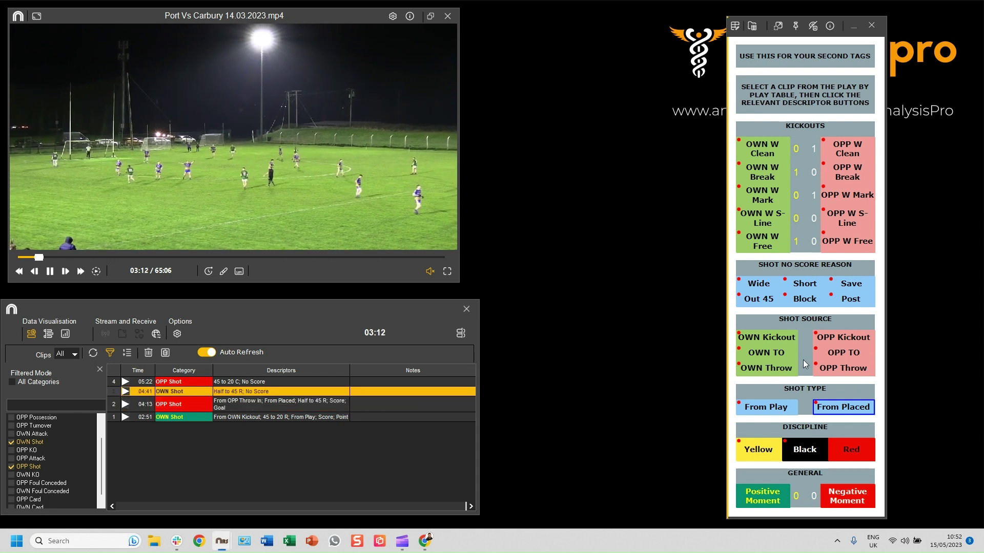
pyautogui.click(847, 286)
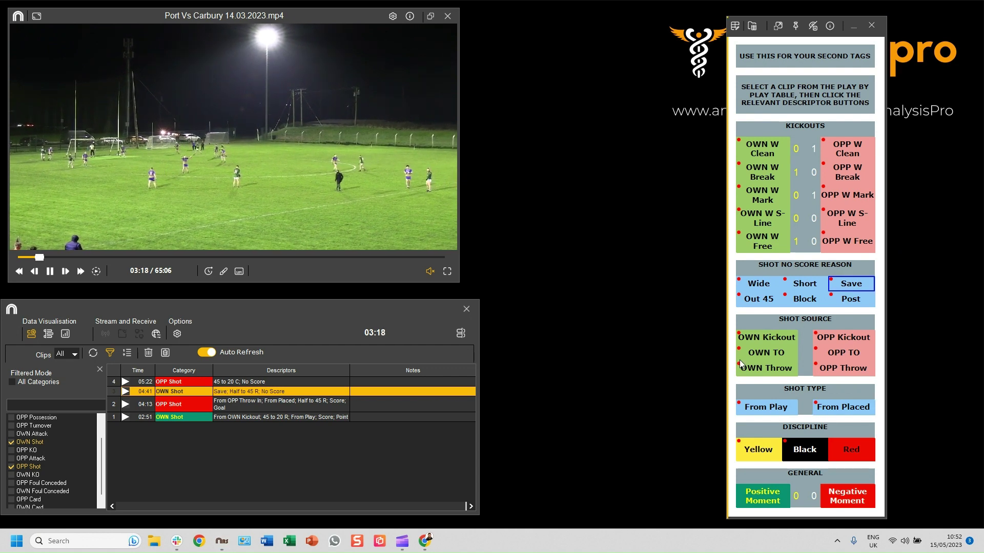
pyautogui.click(825, 355)
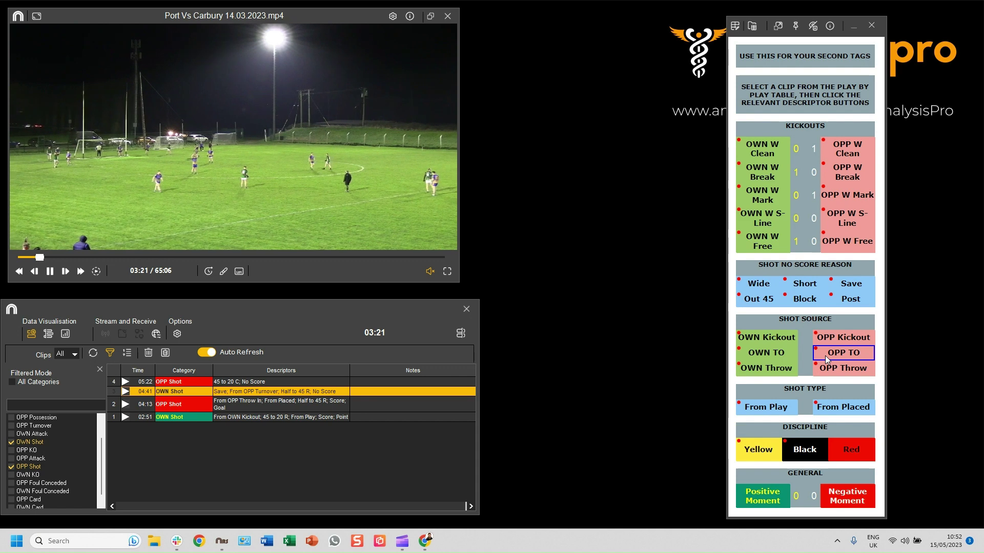
pyautogui.click(759, 405)
# - Tag the 05:22 OPP Shot as Wide, from opposition throw-in, from play
pyautogui.click(220, 382)
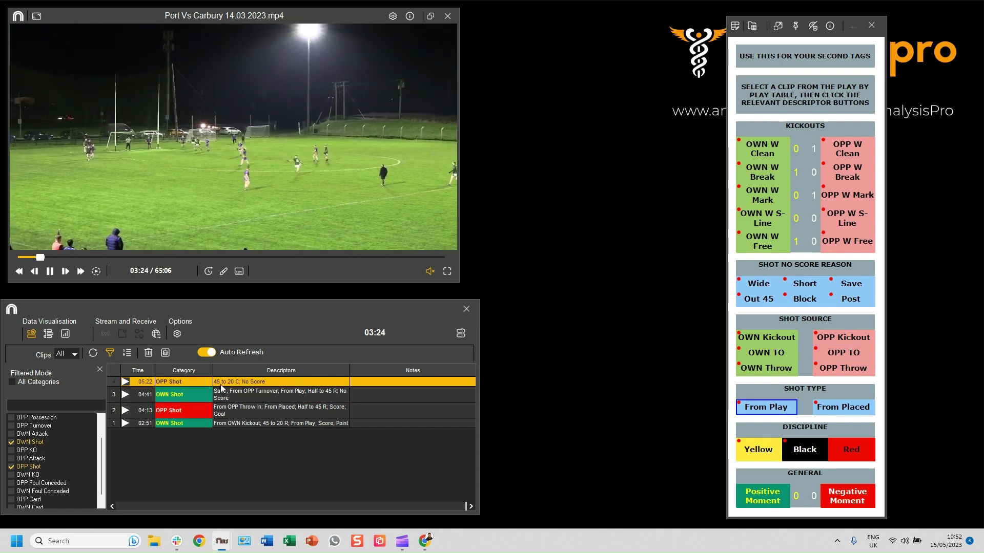
pyautogui.click(758, 285)
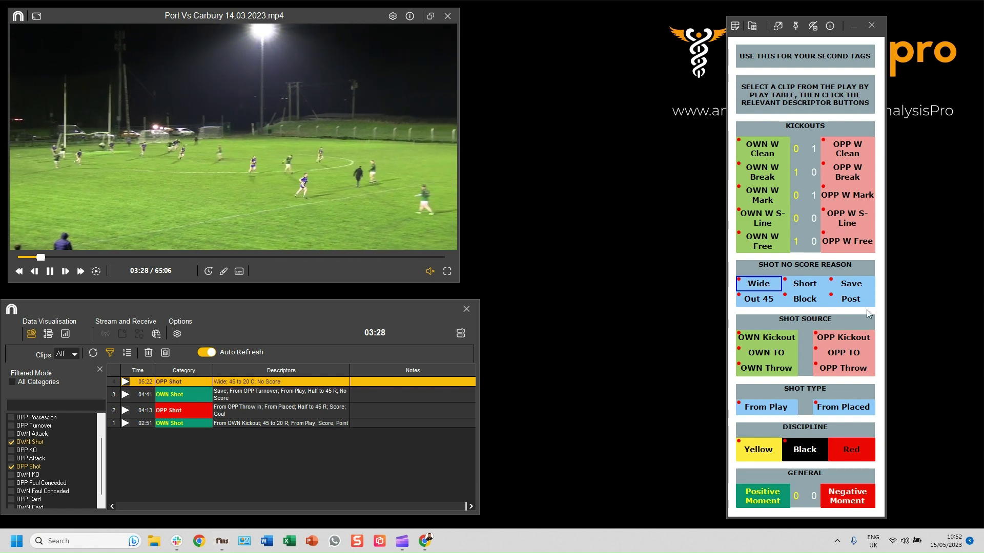
pyautogui.click(842, 368)
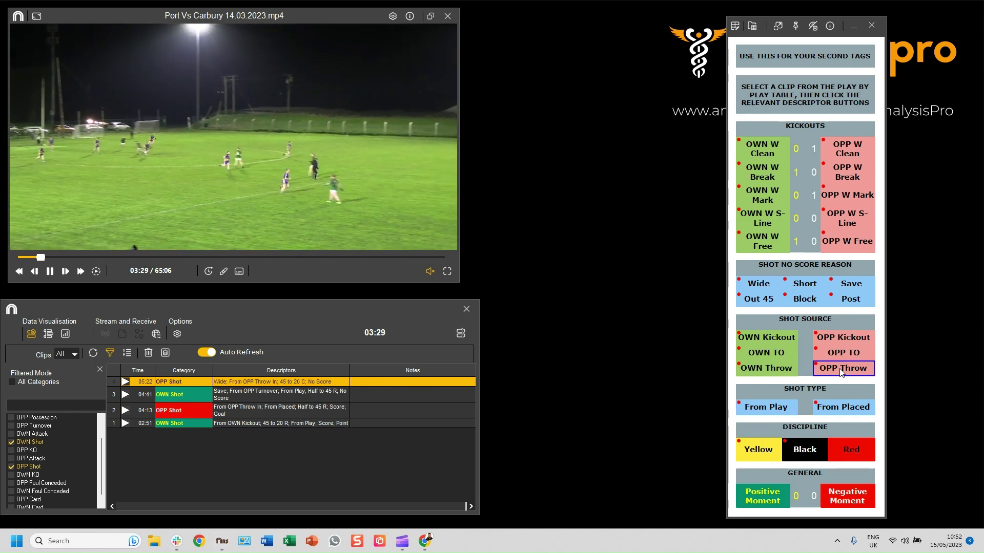
pyautogui.click(776, 407)
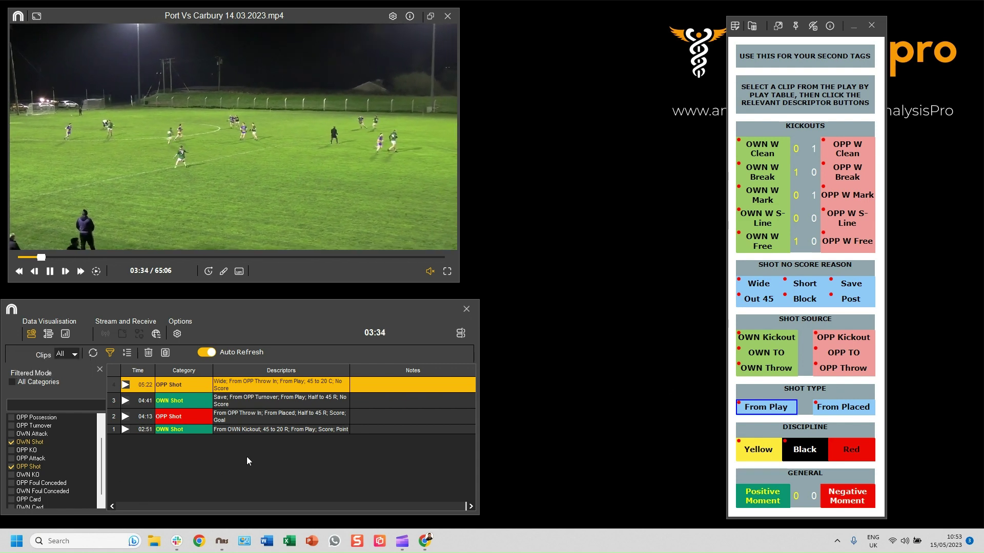
pyautogui.click(12, 442)
# - Switch the list to the card clips, tagging the 06:15 card Yellow and the 06:17 OWN Card Red
pyautogui.click(12, 466)
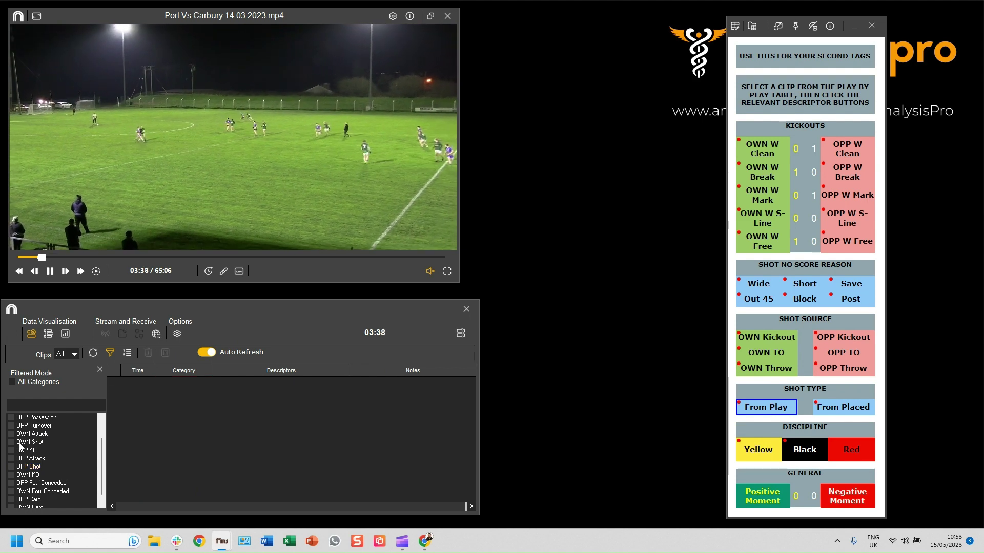
pyautogui.scroll(-1, 16, 456)
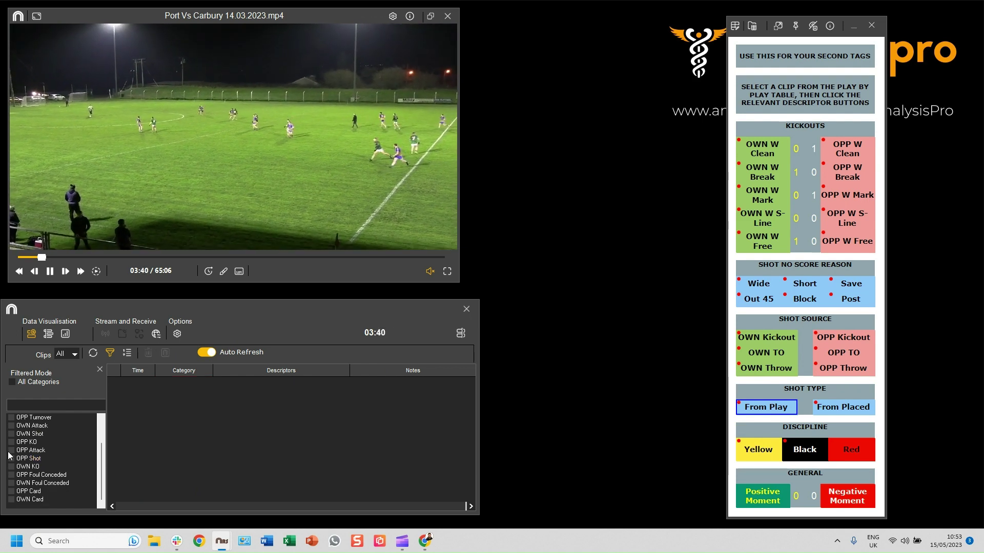
pyautogui.click(11, 500)
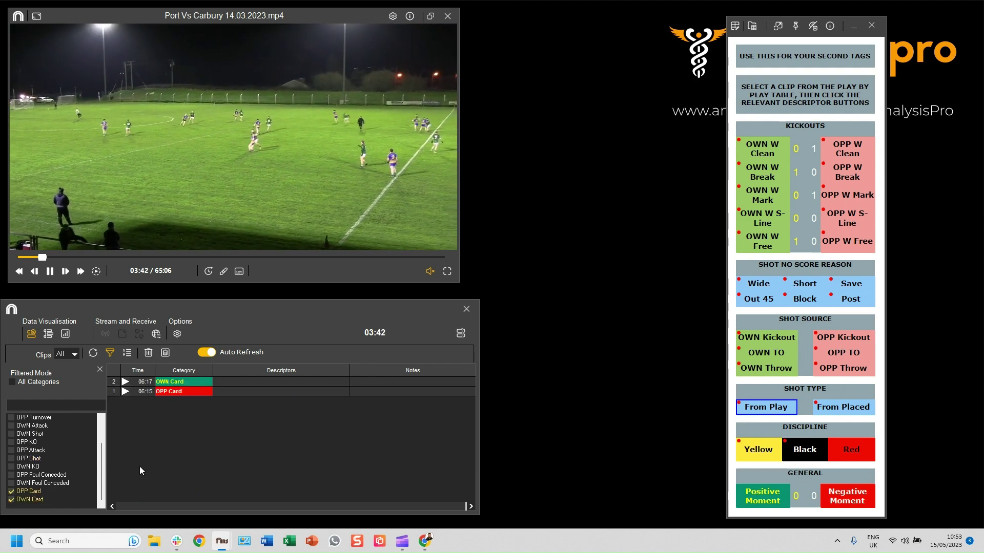
pyautogui.click(244, 393)
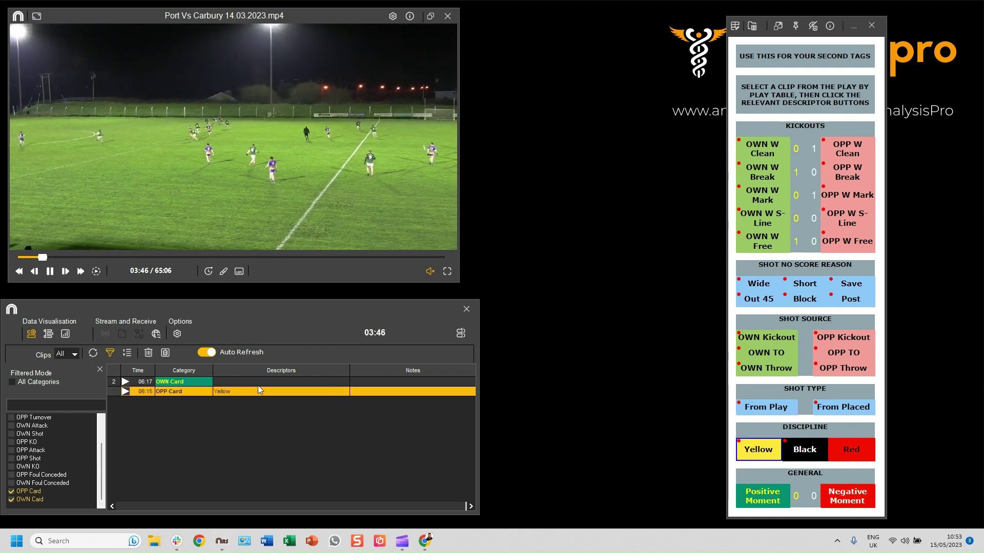
pyautogui.click(751, 447)
pyautogui.click(843, 449)
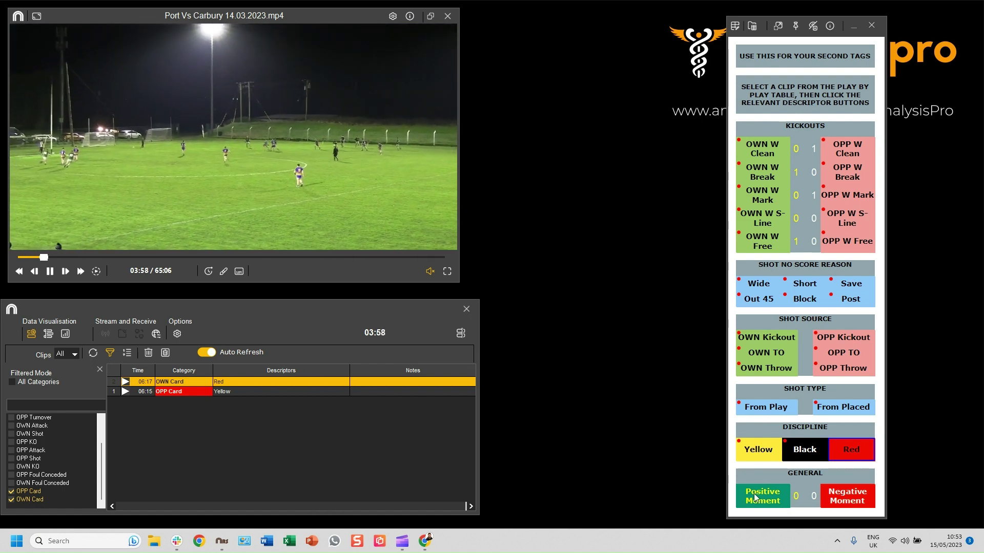
# - Replace the 06:15 OPP Card's Yellow descriptor with Black
pyautogui.click(221, 390)
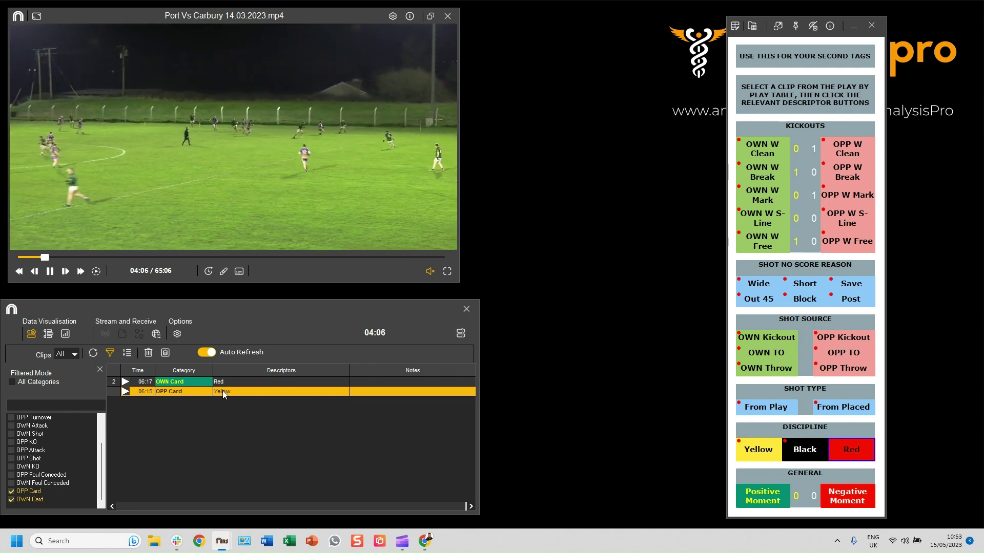
pyautogui.doubleClick(224, 392)
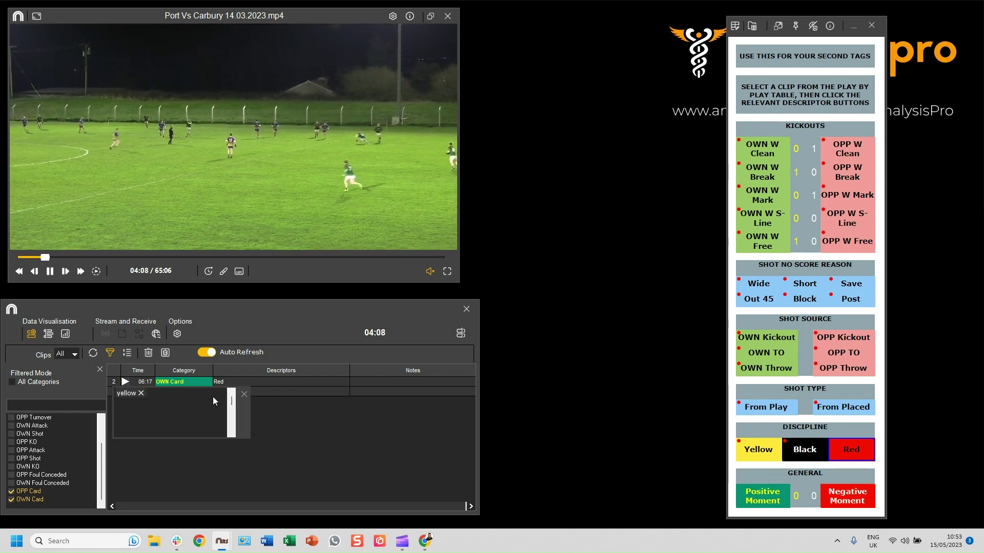
pyautogui.click(141, 392)
pyautogui.click(241, 392)
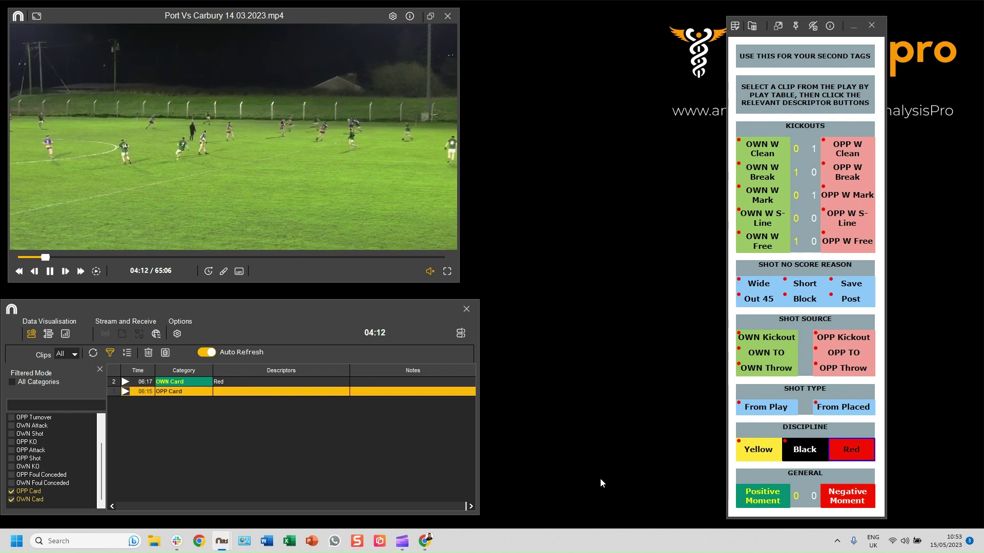
pyautogui.click(799, 453)
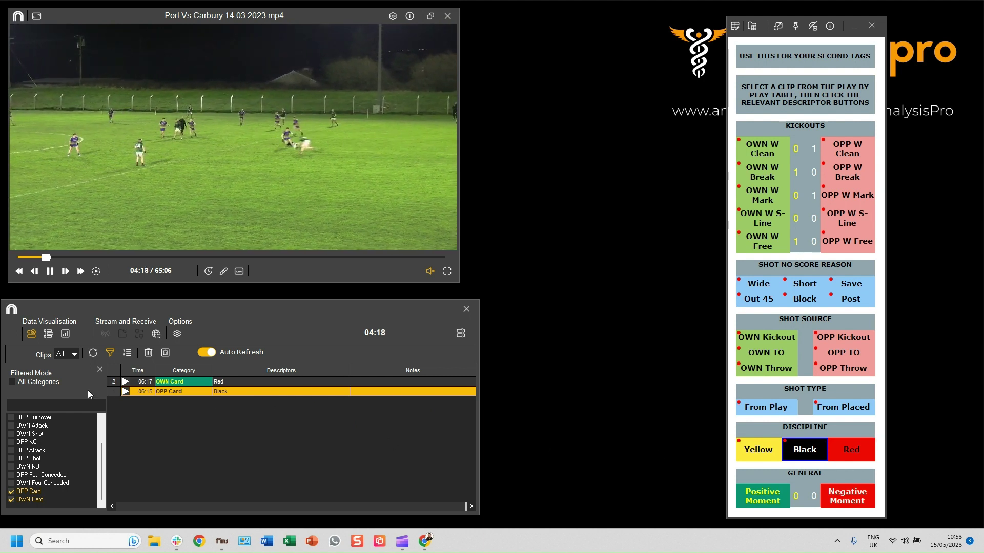
pyautogui.click(65, 334)
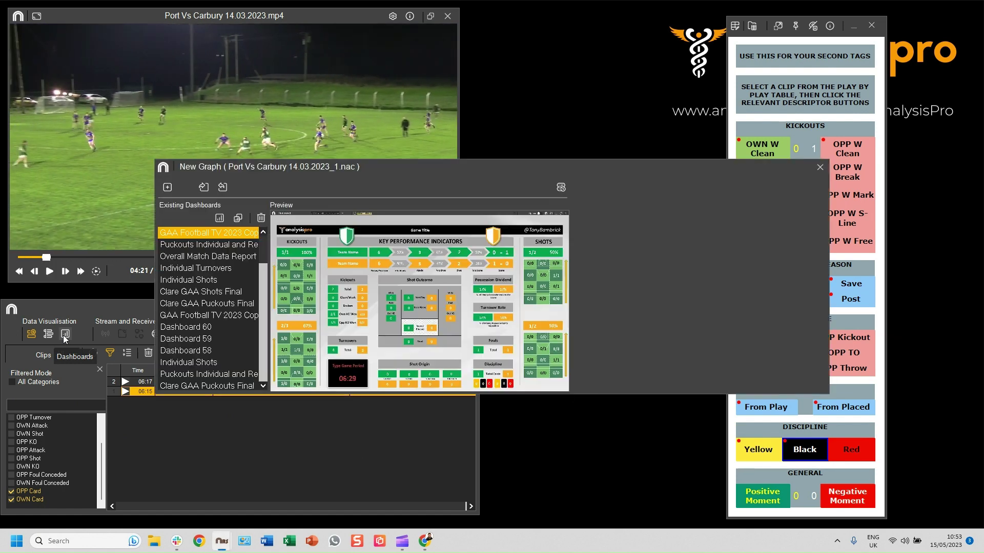
pyautogui.doubleClick(222, 234)
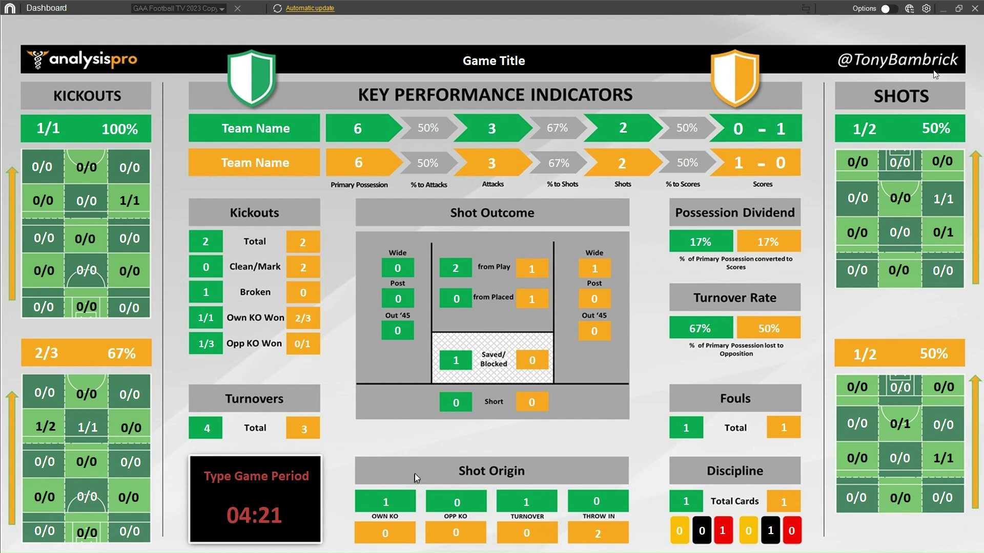
pyautogui.click(975, 8)
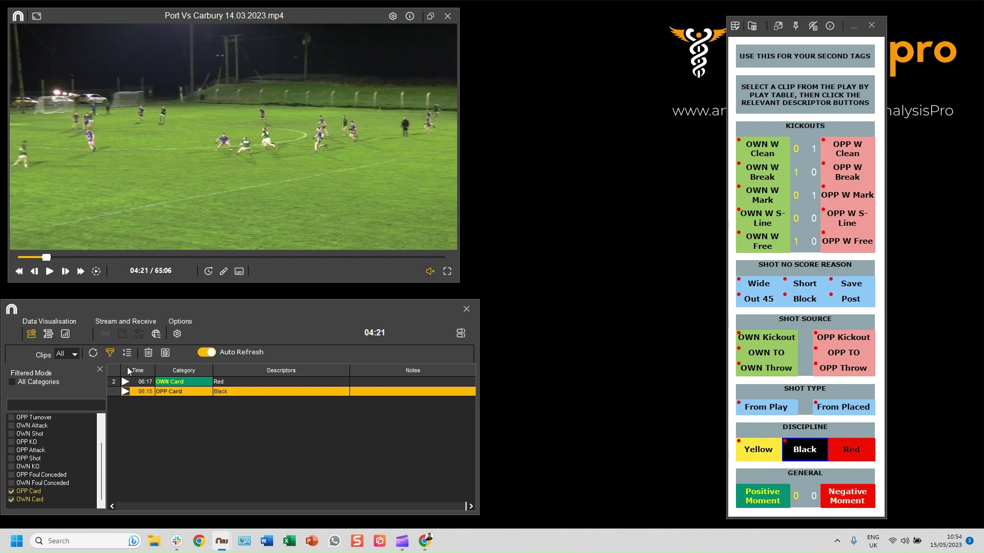
# - Open the match timeline view from the clip table's layout icon
pyautogui.click(460, 333)
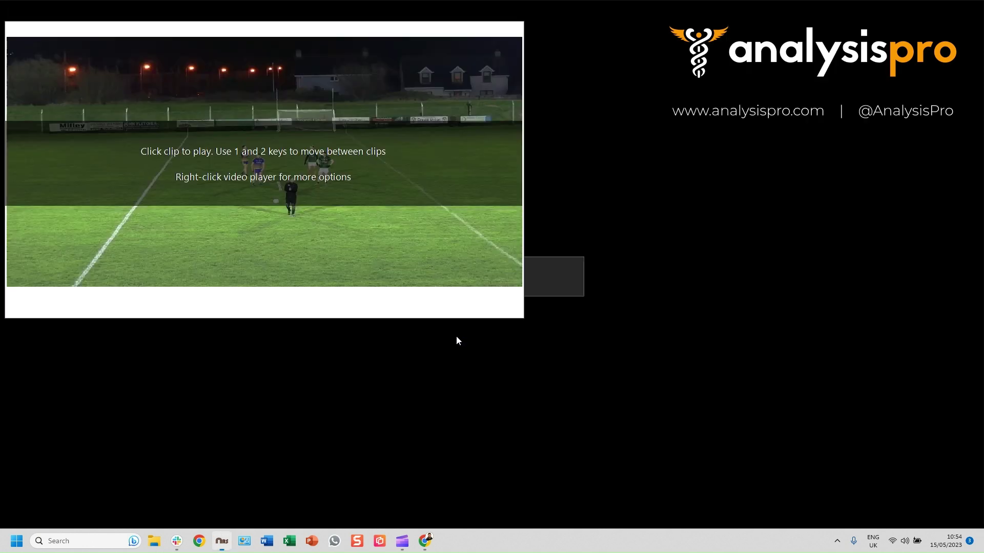